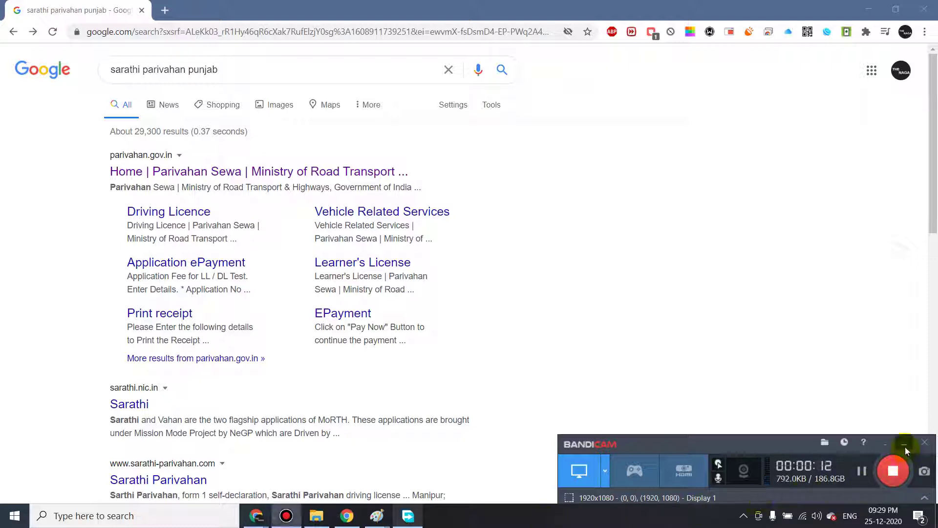
pyautogui.click(905, 445)
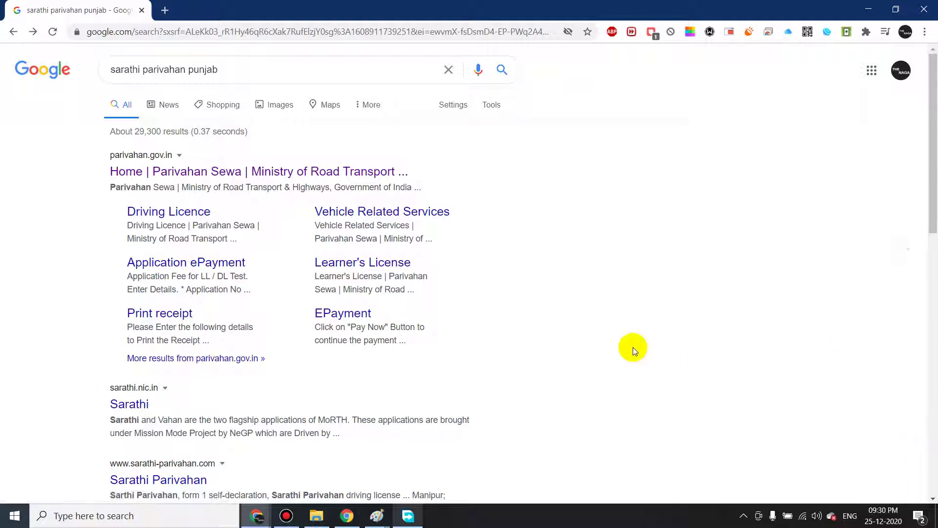
pyautogui.click(342, 262)
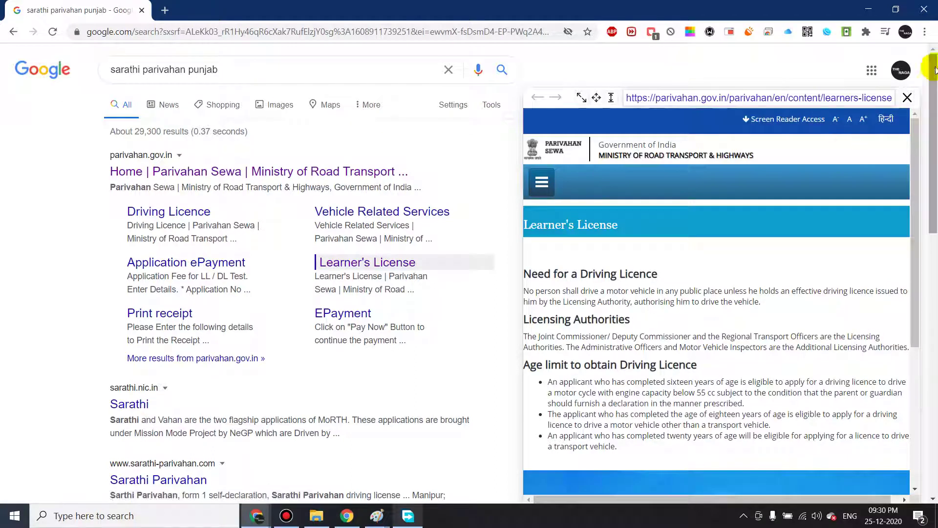
pyautogui.click(906, 97)
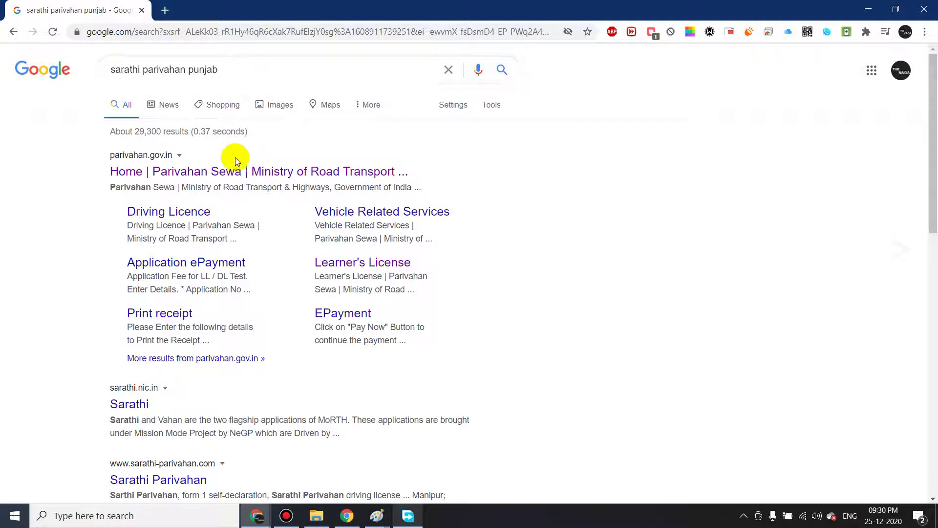
# Step: Open the Parivahan Sewa home page from the search results and go to its Driving License Related Services
pyautogui.click(222, 172)
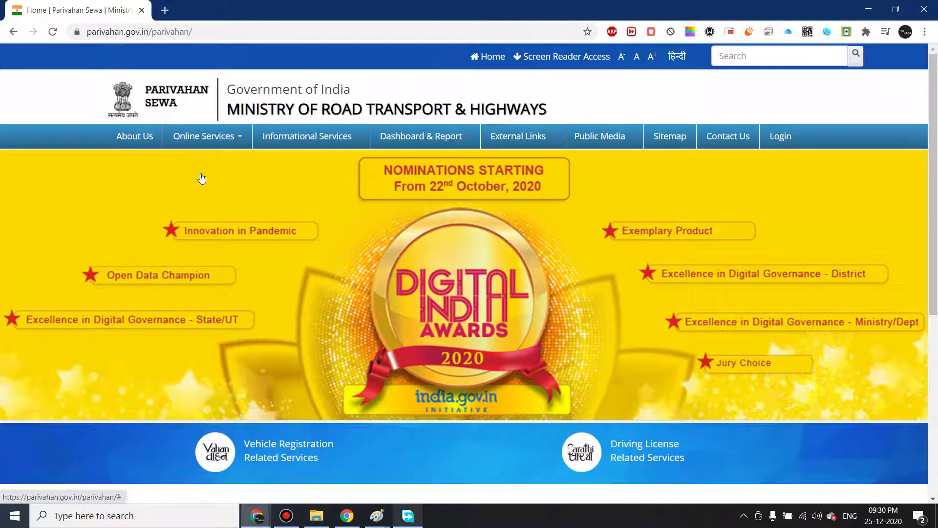
pyautogui.scroll(-6, 463, 296)
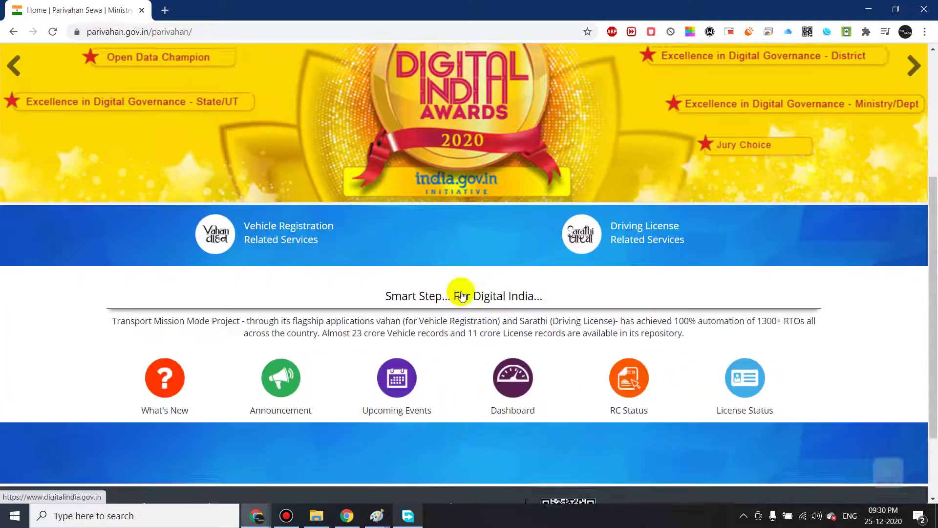
pyautogui.scroll(4, 461, 295)
pyautogui.scroll(2, 462, 291)
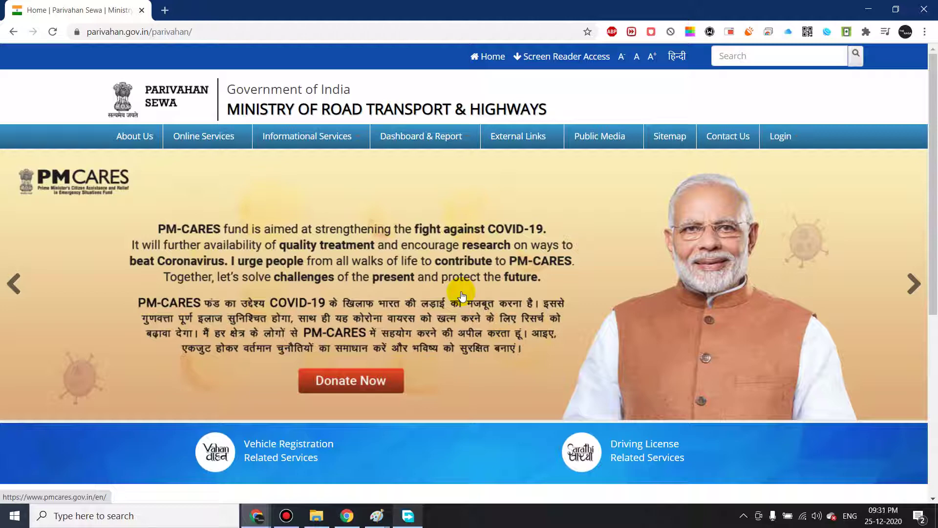
pyautogui.moveTo(232, 144)
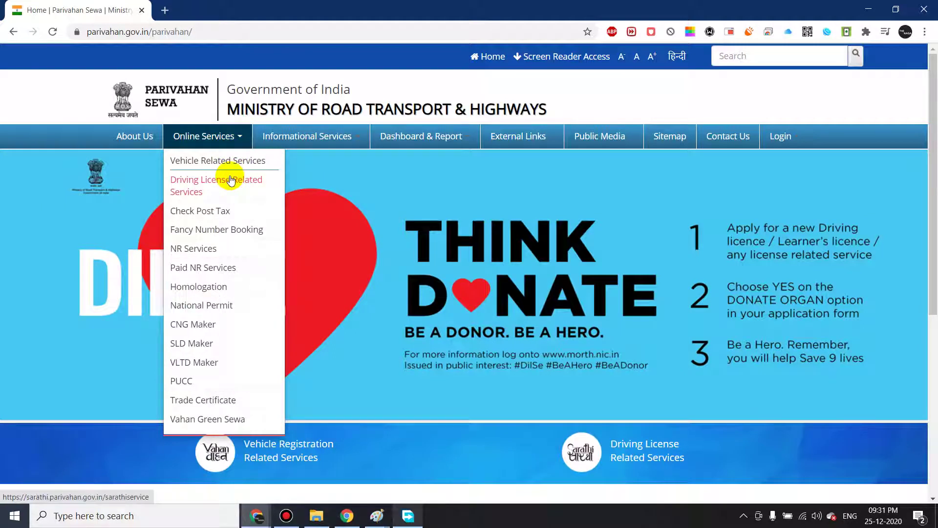
pyautogui.click(205, 186)
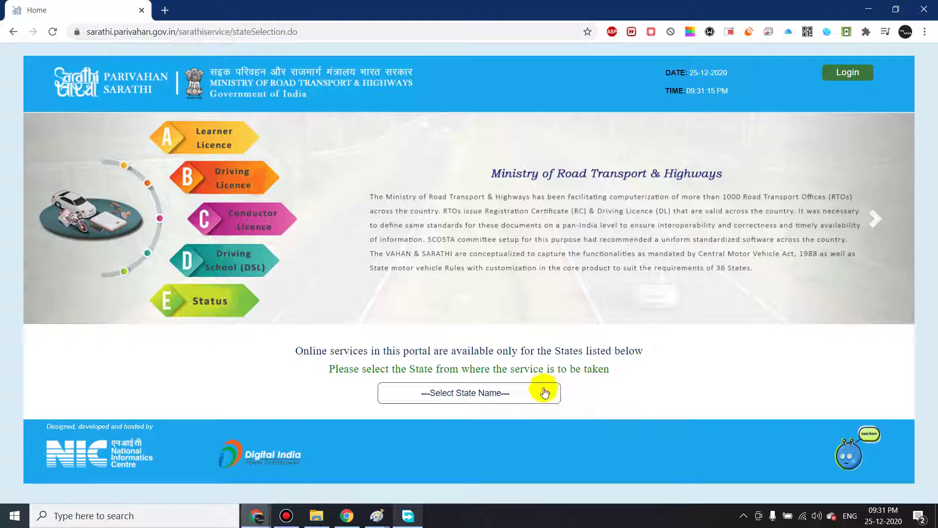
# Step: Choose Punjab as the state from where the service is to be taken
pyautogui.click(534, 400)
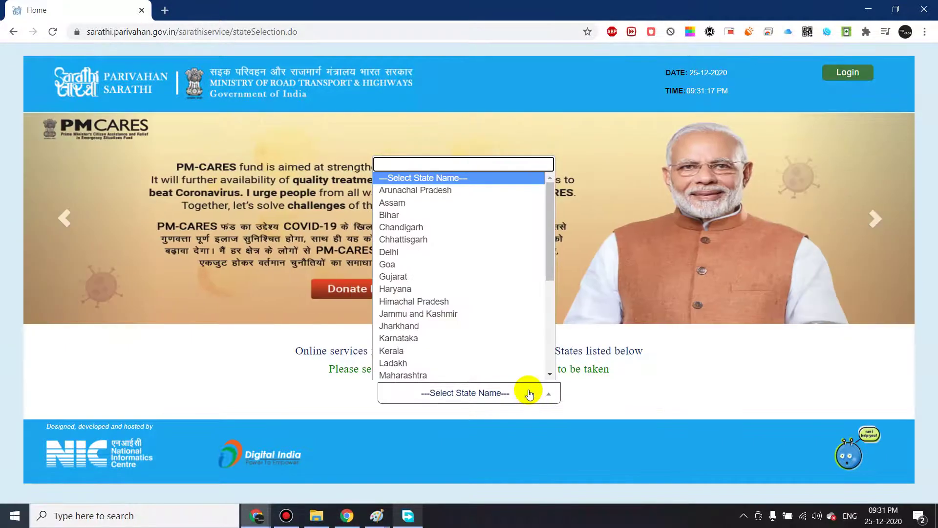
pyautogui.scroll(-4, 489, 214)
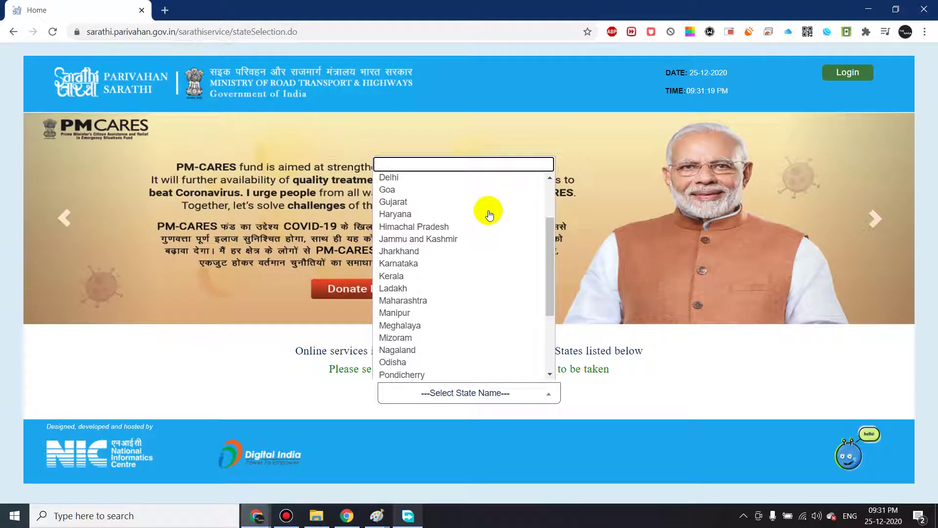
pyautogui.scroll(-2, 487, 212)
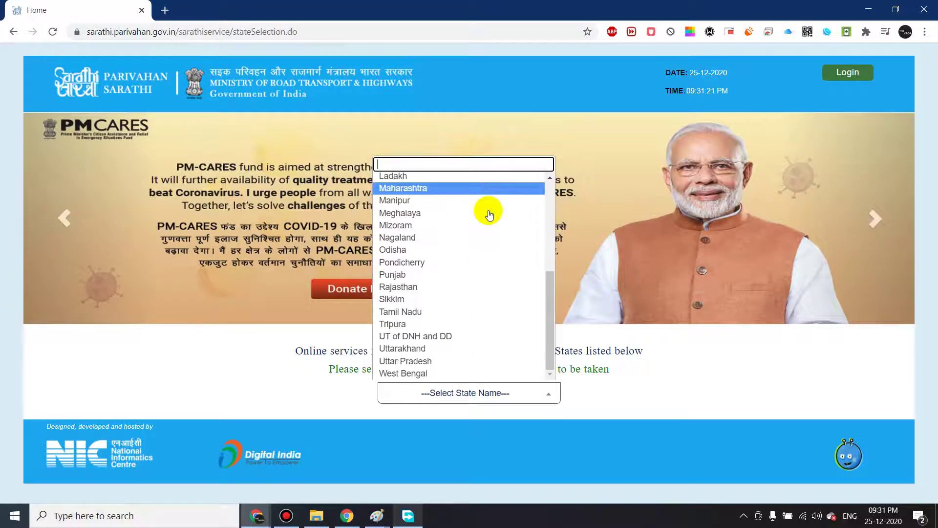
pyautogui.click(406, 274)
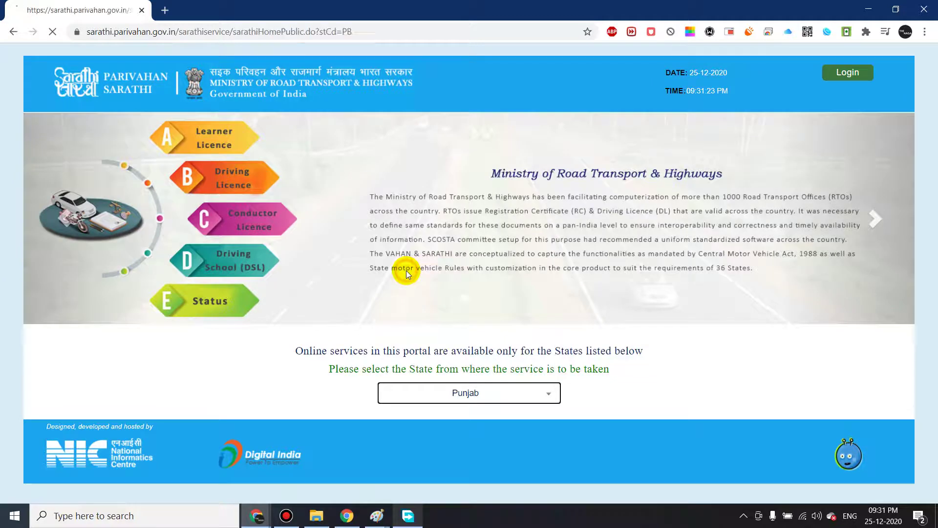
# Step: Start a new learner's licence application and continue past the submission instructions to the application form
pyautogui.scroll(-3, 328, 331)
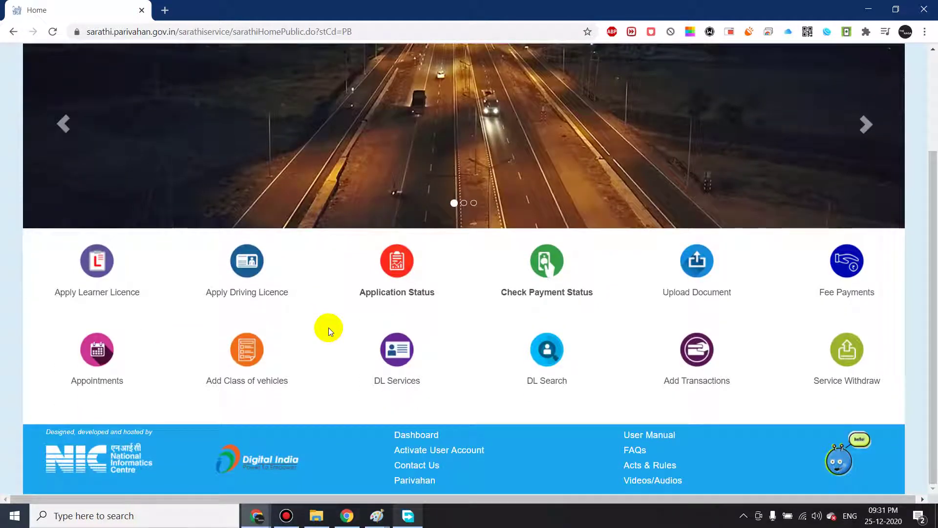
pyautogui.scroll(1, 329, 327)
pyautogui.scroll(3, 328, 331)
pyautogui.scroll(-3, 328, 331)
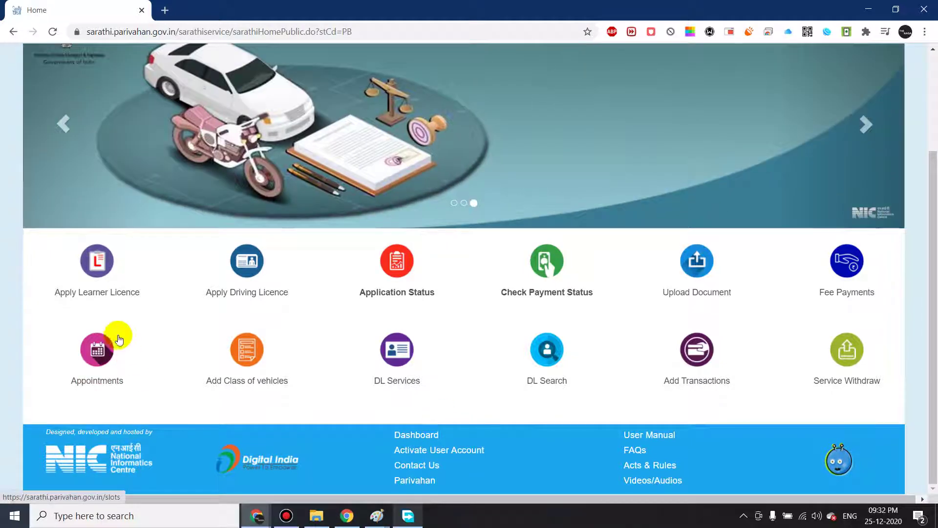
pyautogui.click(99, 276)
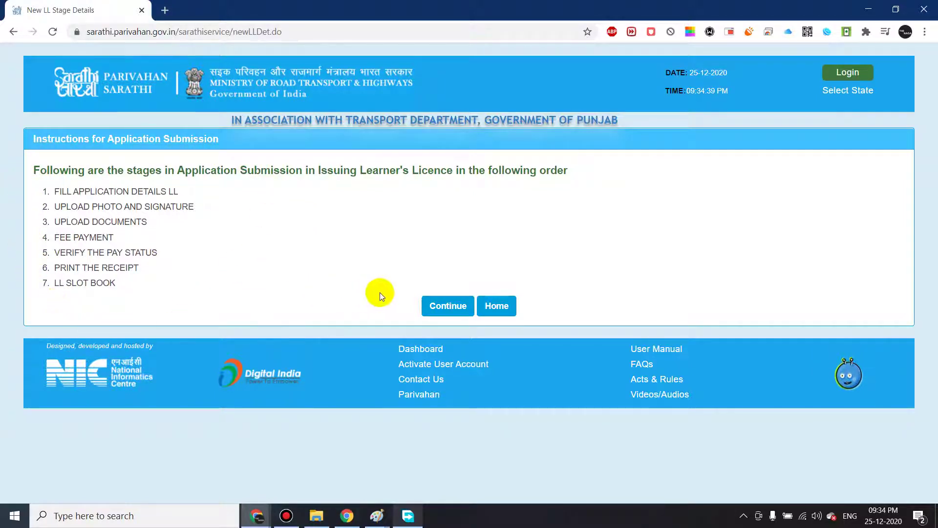
pyautogui.click(452, 308)
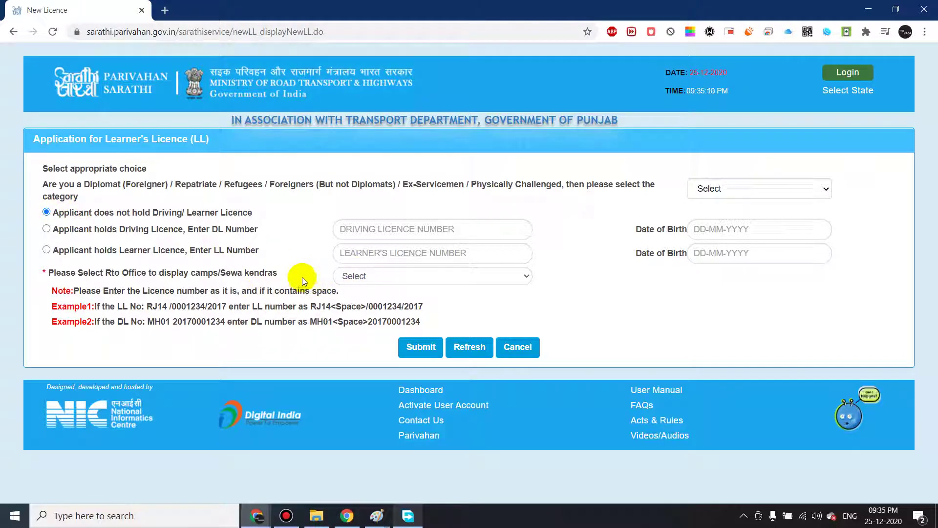
# Step: Try submitting the form without an RTO office, and select ABOHAR -- PB15 as the office for displaying camps and Sewa Kendras
pyautogui.click(418, 349)
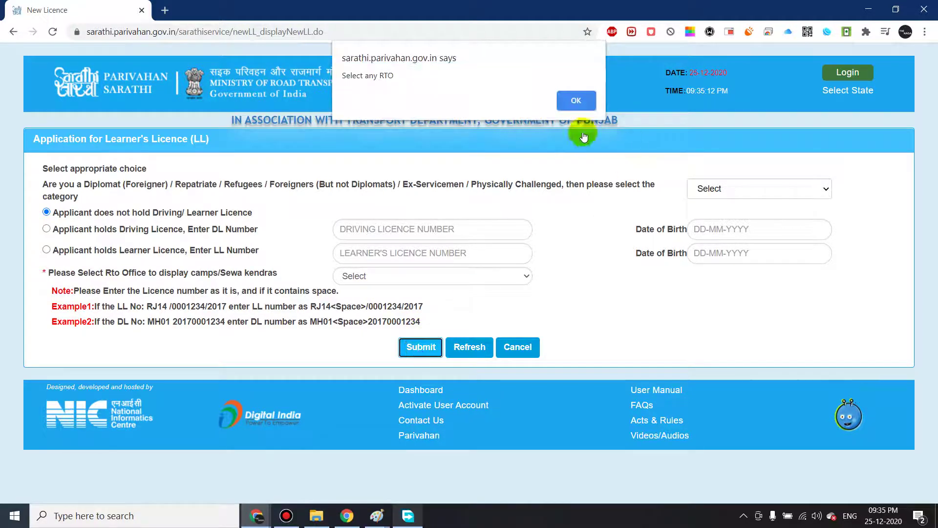
pyautogui.click(576, 101)
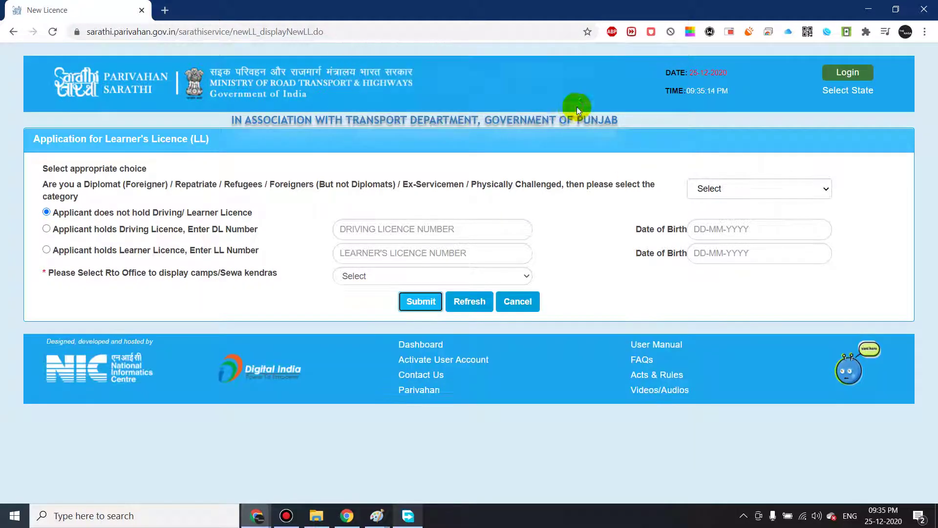
pyautogui.click(412, 275)
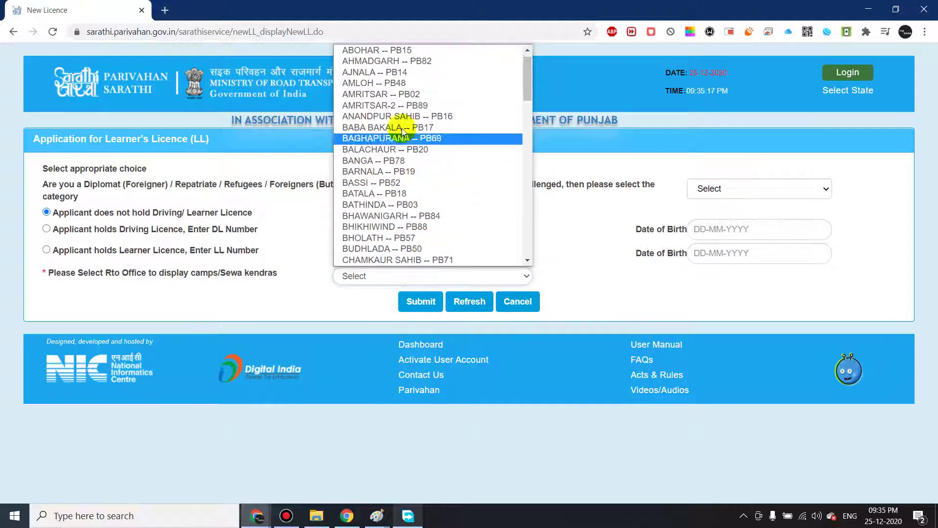
pyautogui.scroll(1, 400, 113)
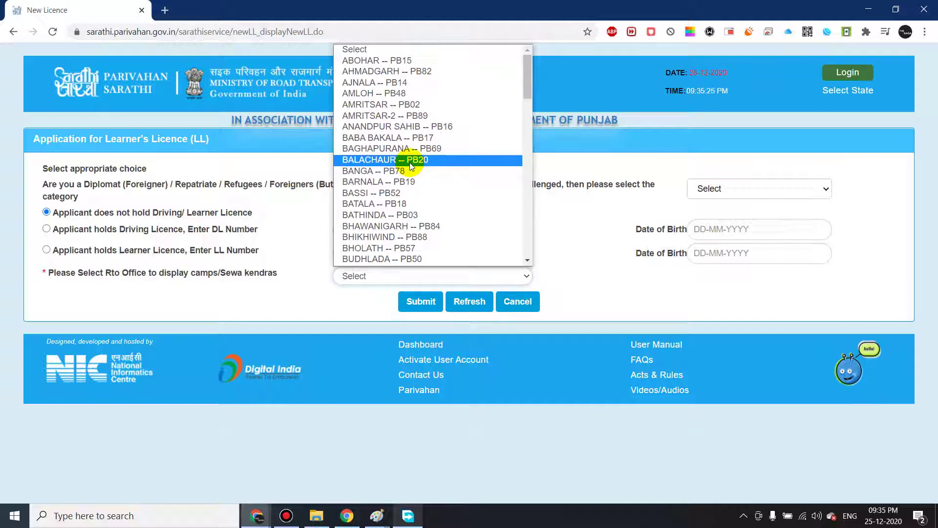
pyautogui.scroll(-5, 408, 171)
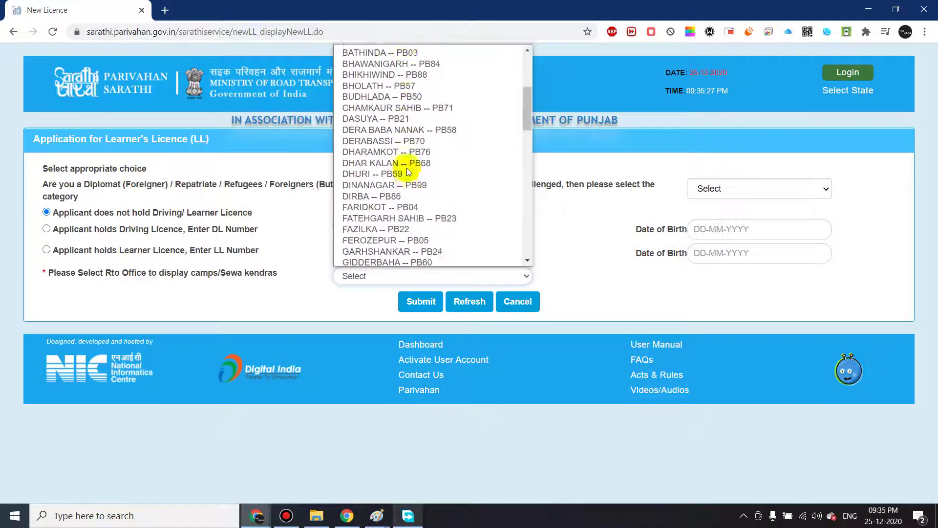
pyautogui.scroll(-3, 407, 169)
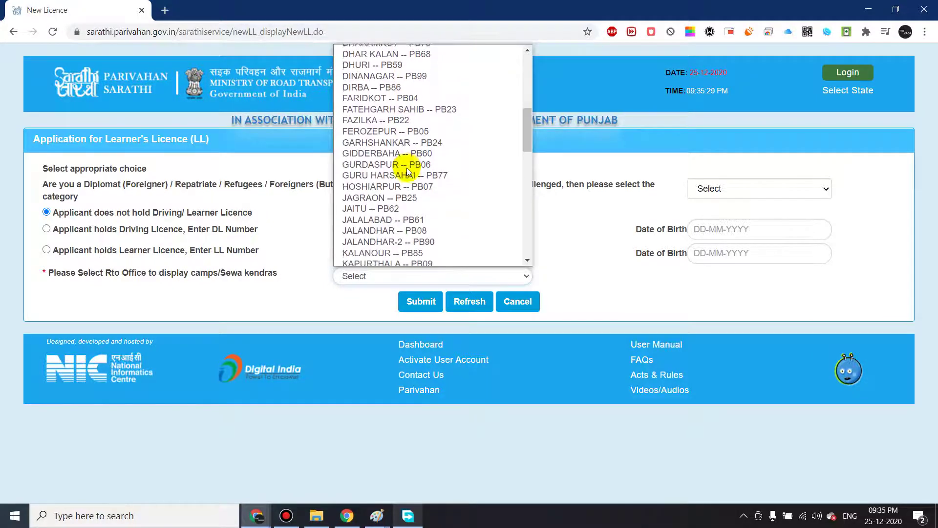
pyautogui.scroll(-5, 406, 168)
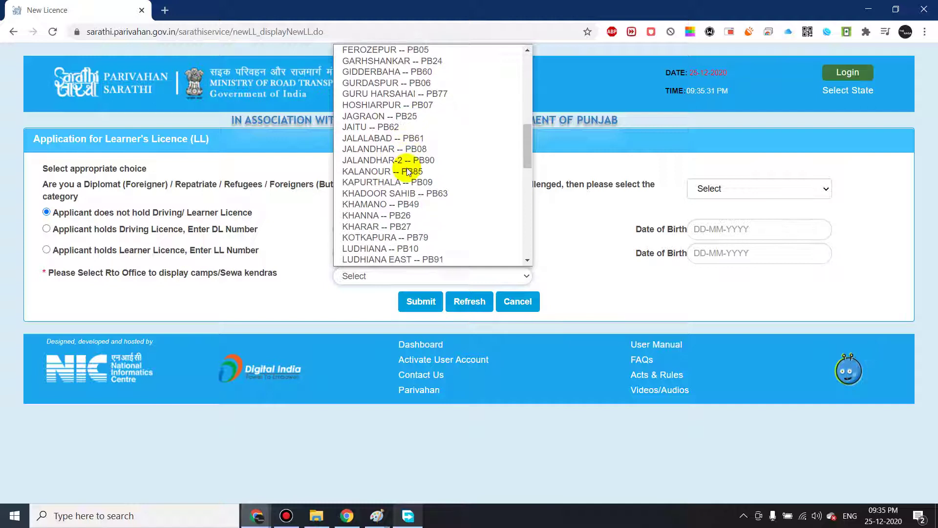
pyautogui.scroll(-4, 407, 171)
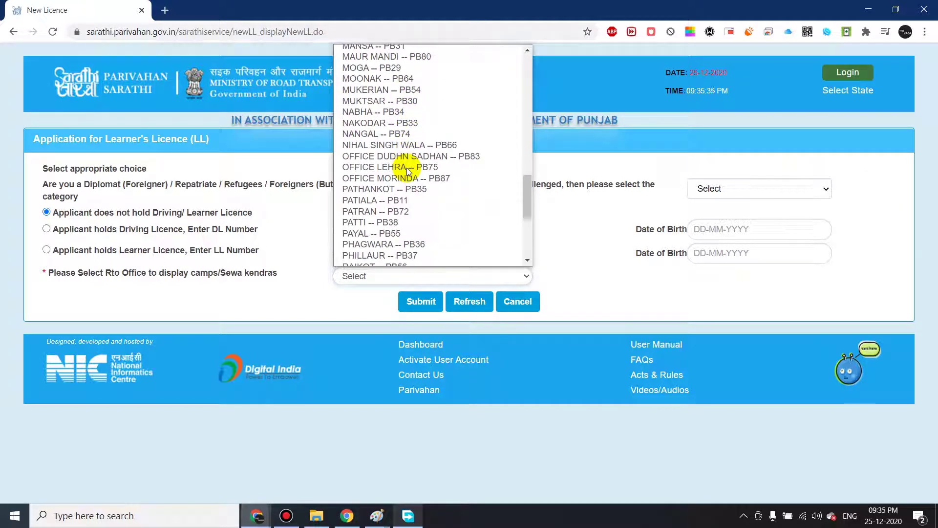
pyautogui.scroll(-3, 407, 169)
pyautogui.scroll(-2, 408, 171)
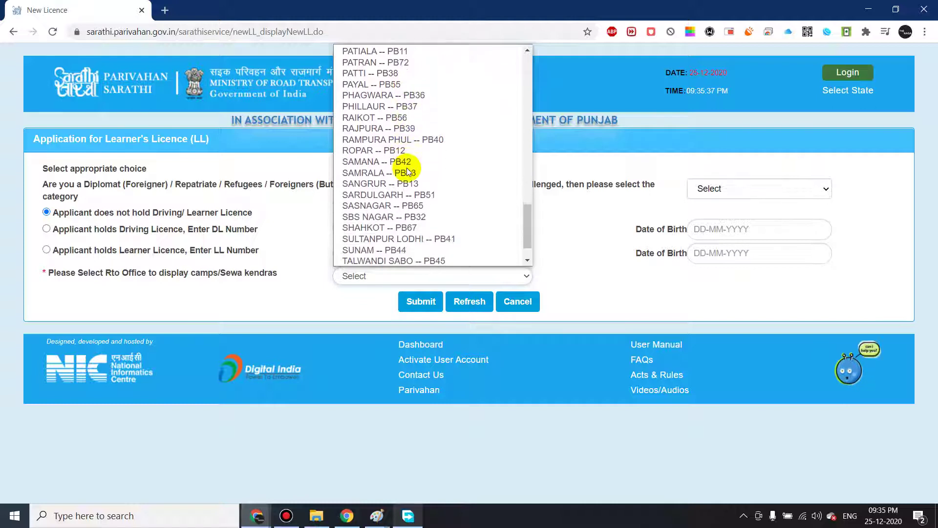
pyautogui.scroll(3, 407, 169)
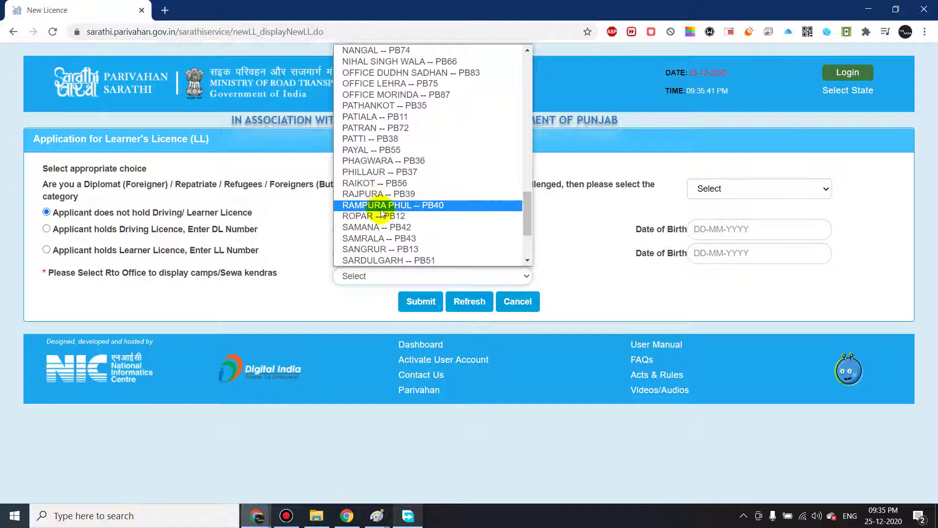
pyautogui.scroll(15, 388, 186)
pyautogui.scroll(3, 389, 187)
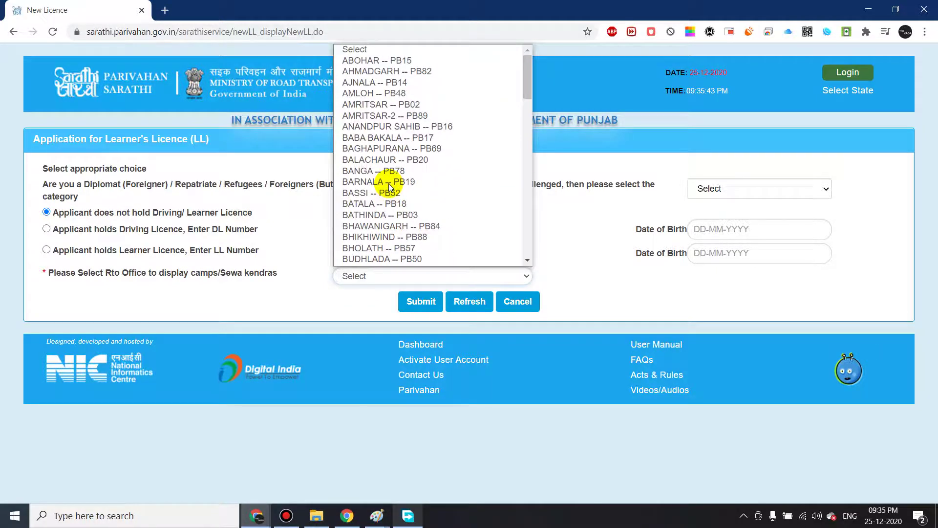
pyautogui.click(402, 61)
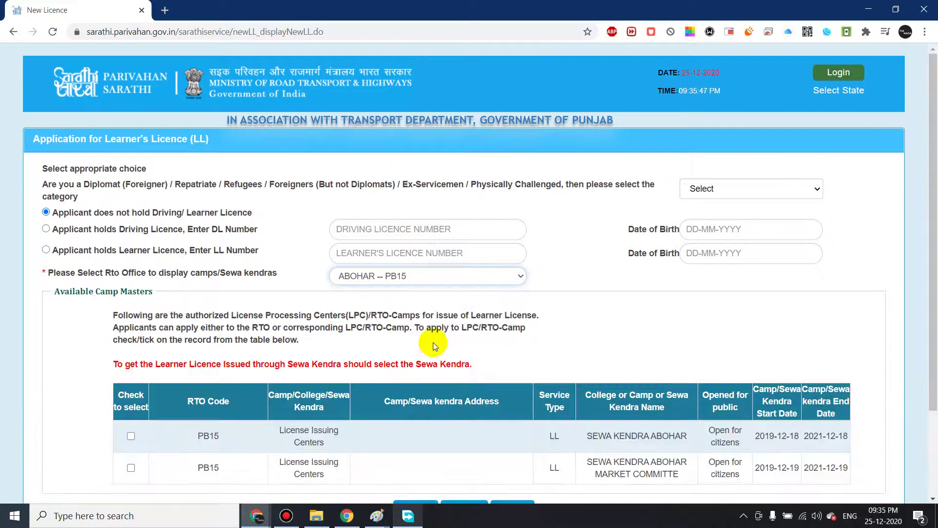
# Step: Set the RTO office for displaying camps and Sewa Kendras to KHARAR -- PB27
pyautogui.scroll(-1, 433, 229)
pyautogui.click(489, 243)
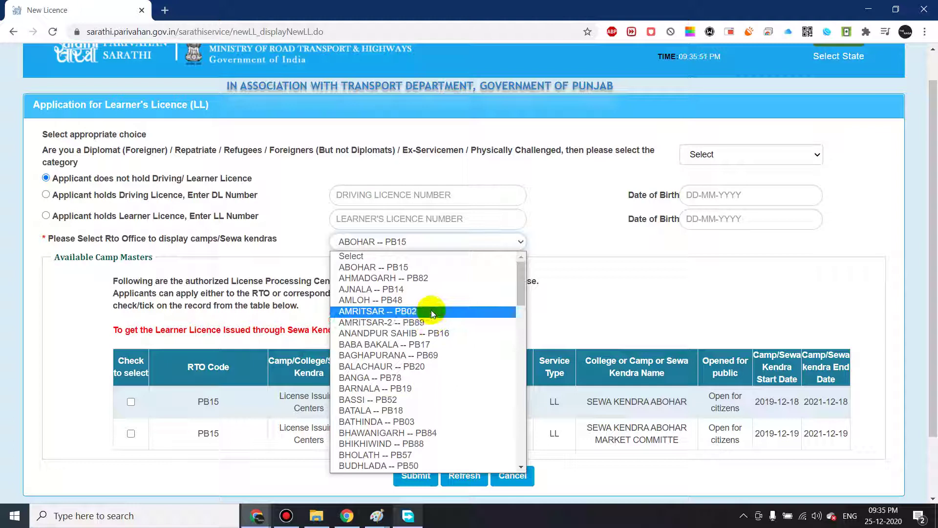
pyautogui.scroll(-3, 431, 313)
pyautogui.scroll(-3, 432, 312)
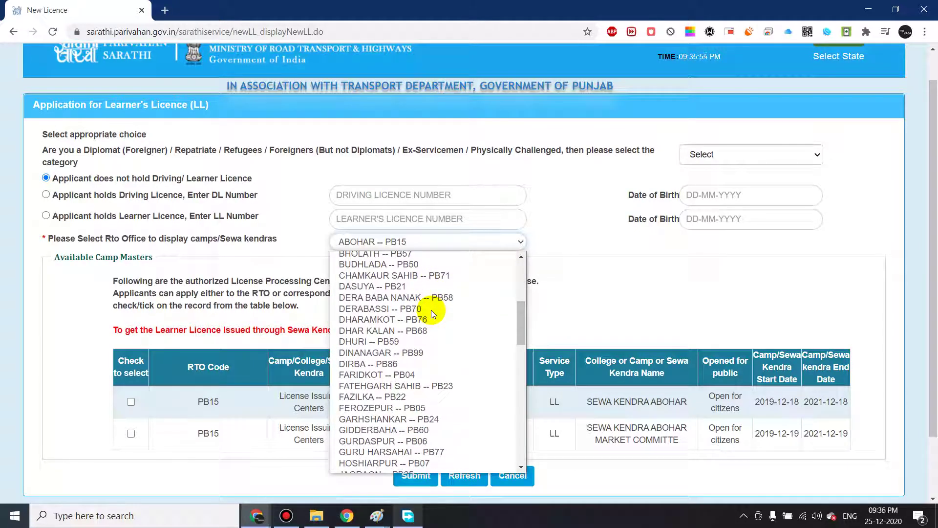
pyautogui.scroll(-3, 432, 312)
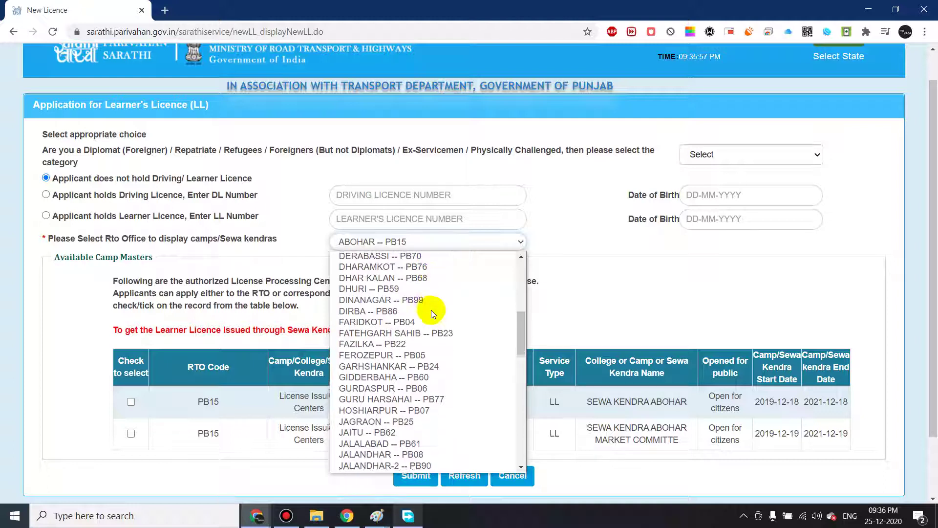
pyautogui.scroll(-2, 432, 313)
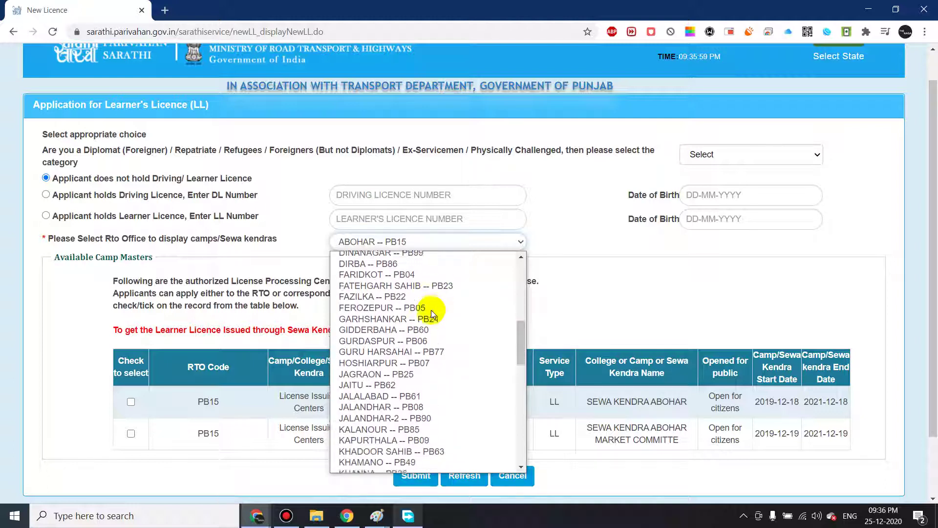
pyautogui.scroll(-1, 430, 310)
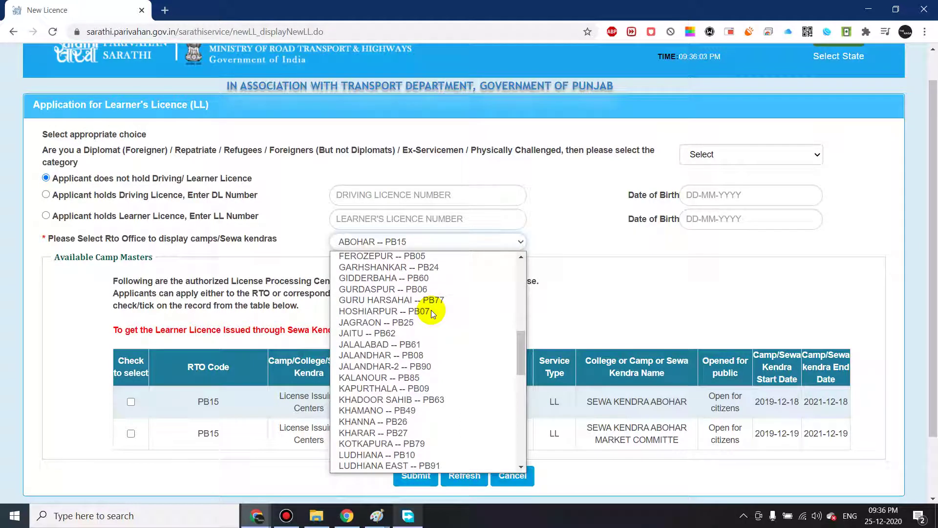
pyautogui.scroll(-2, 430, 309)
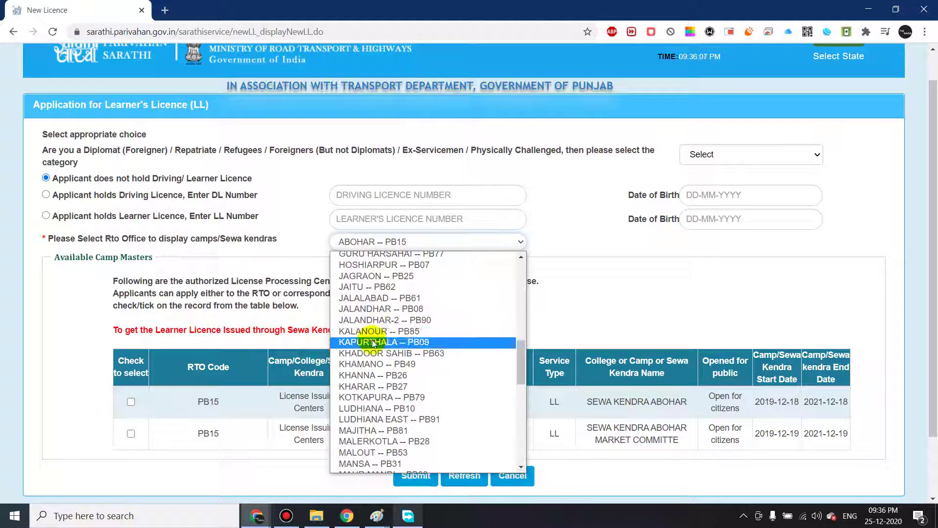
pyautogui.click(384, 389)
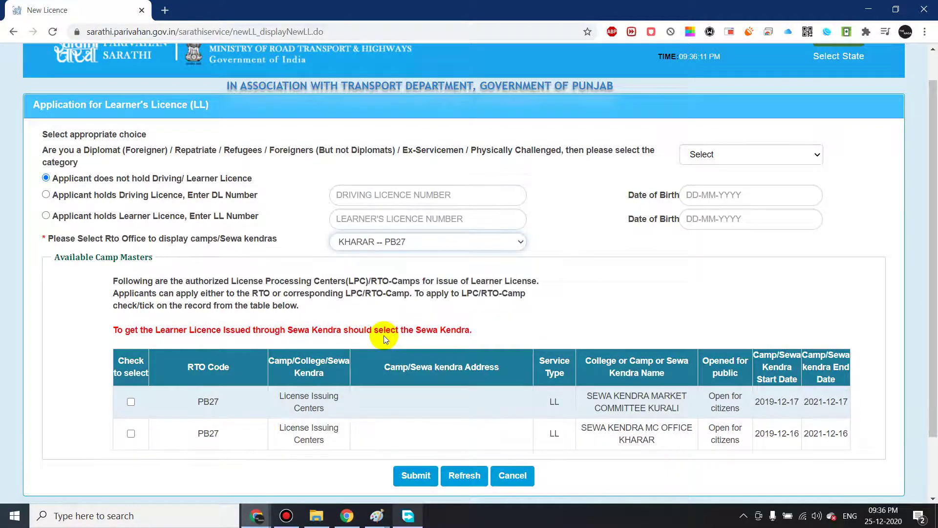
# Step: Look through the full list of Punjab RTO offices available for displaying camps and Sewa Kendras
pyautogui.scroll(-2, 383, 335)
pyautogui.click(433, 174)
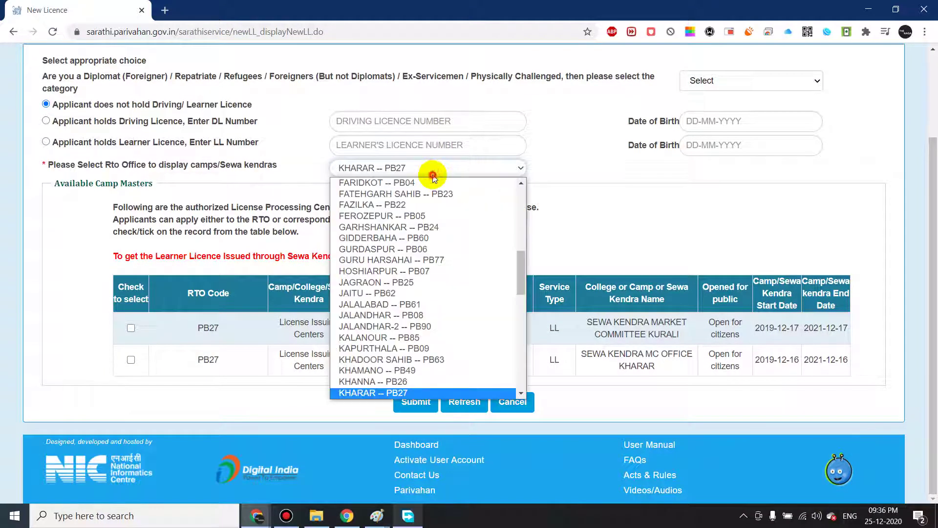
pyautogui.scroll(-3, 411, 315)
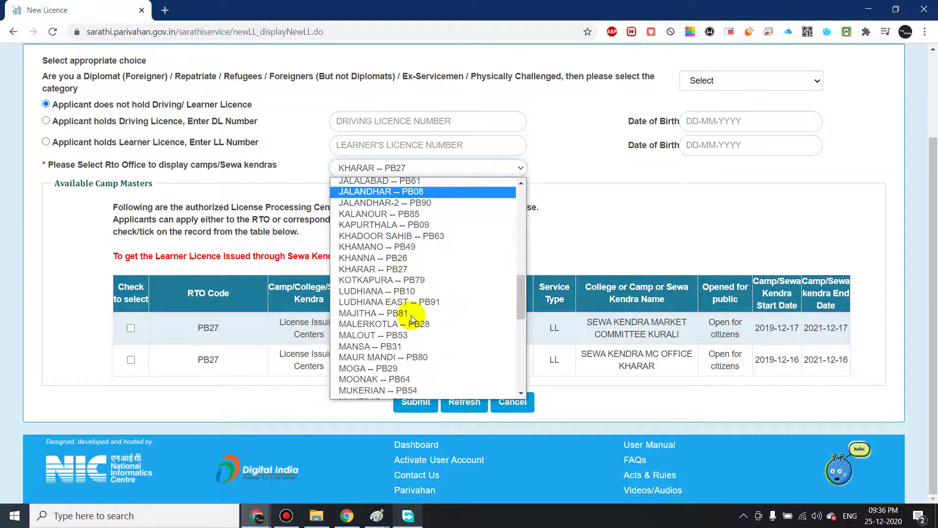
pyautogui.scroll(-2, 399, 317)
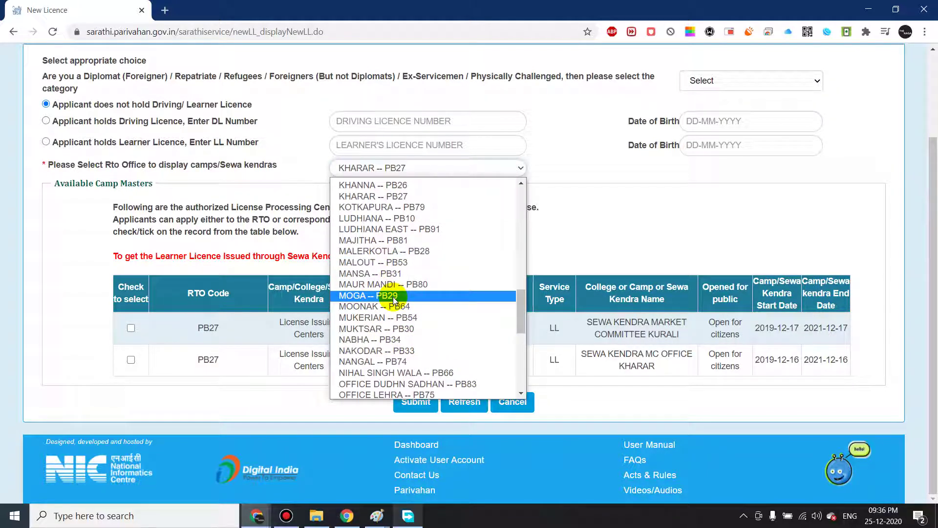
pyautogui.scroll(-2, 393, 297)
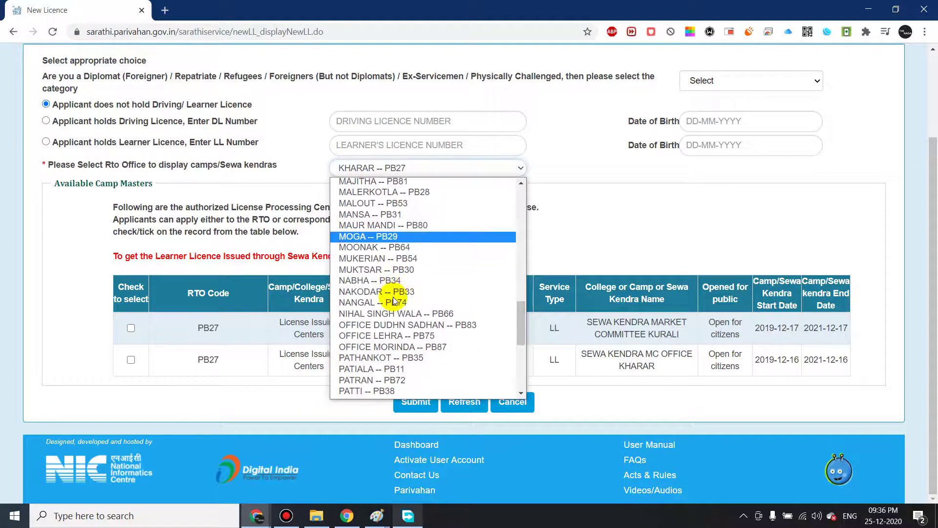
pyautogui.scroll(-3, 393, 297)
pyautogui.scroll(-2, 393, 297)
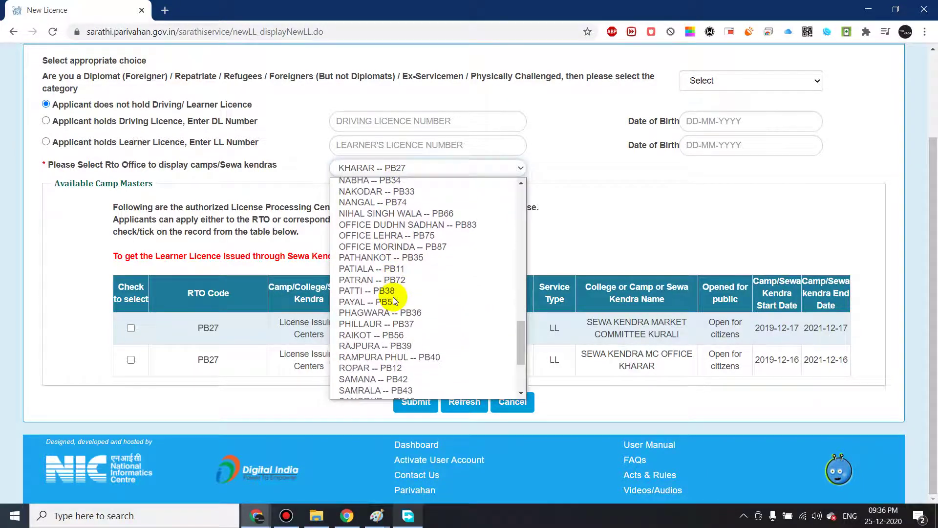
pyautogui.scroll(-3, 393, 300)
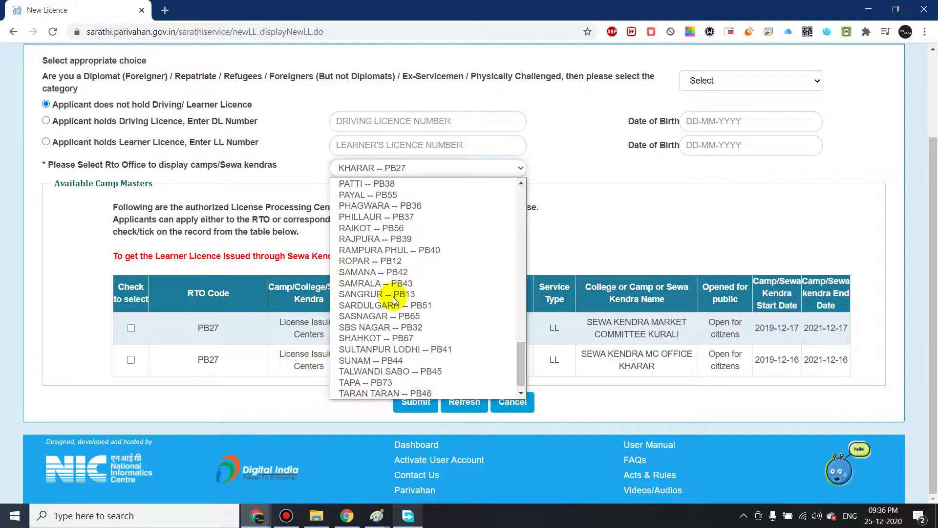
pyautogui.scroll(-1, 394, 300)
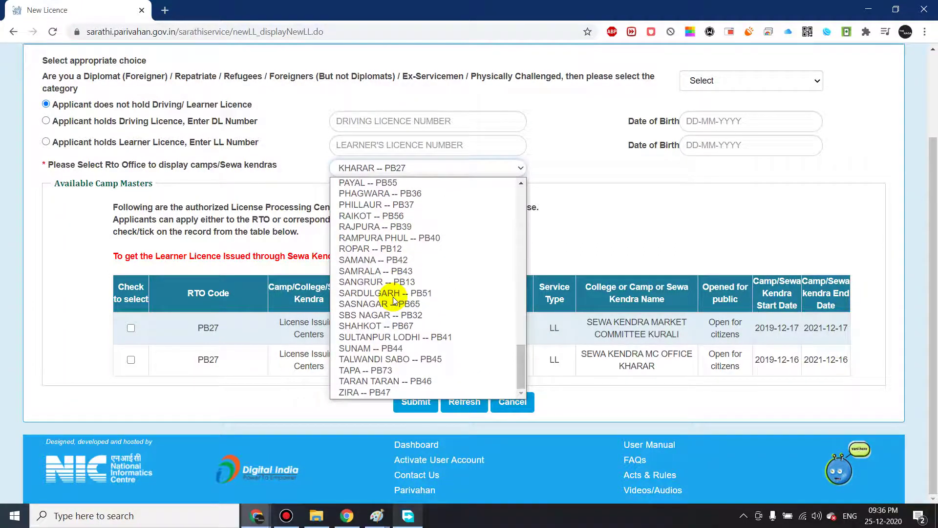
pyautogui.scroll(20, 393, 297)
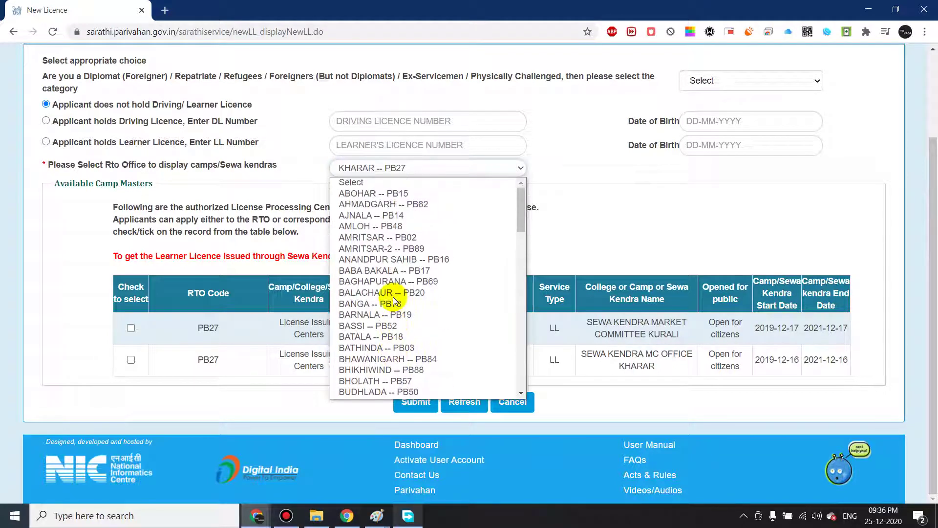
pyautogui.click(615, 222)
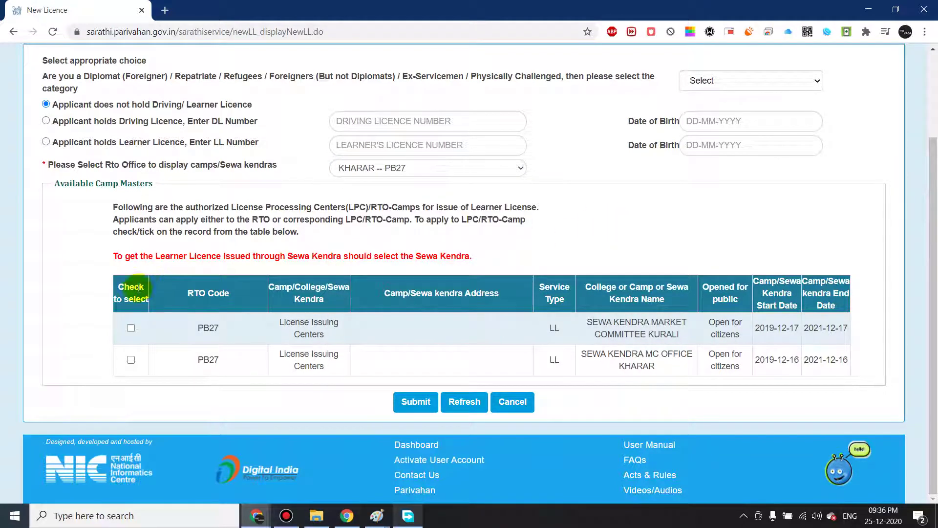
# Step: Select both the Market Committee Kurali and MC Office Kharar Sewa Kendras and submit the choice to reach the detailed application form
pyautogui.click(131, 328)
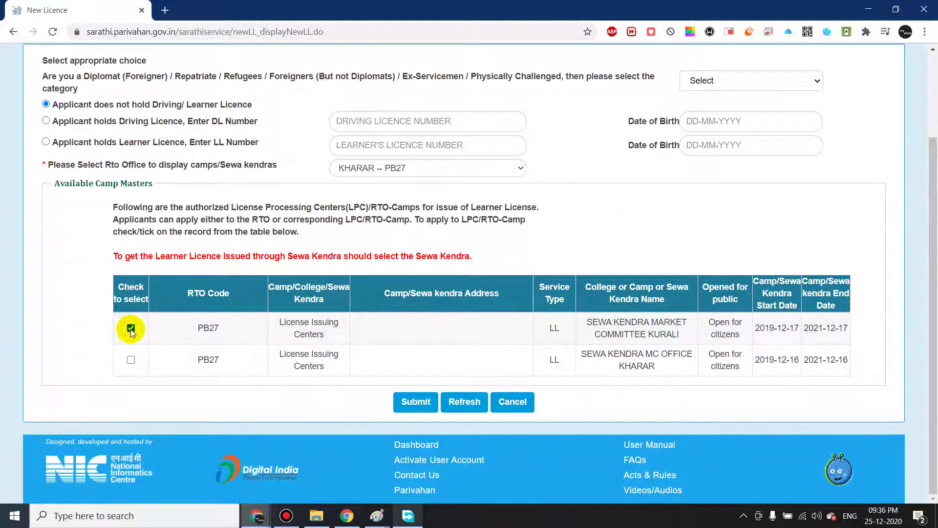
pyautogui.click(131, 359)
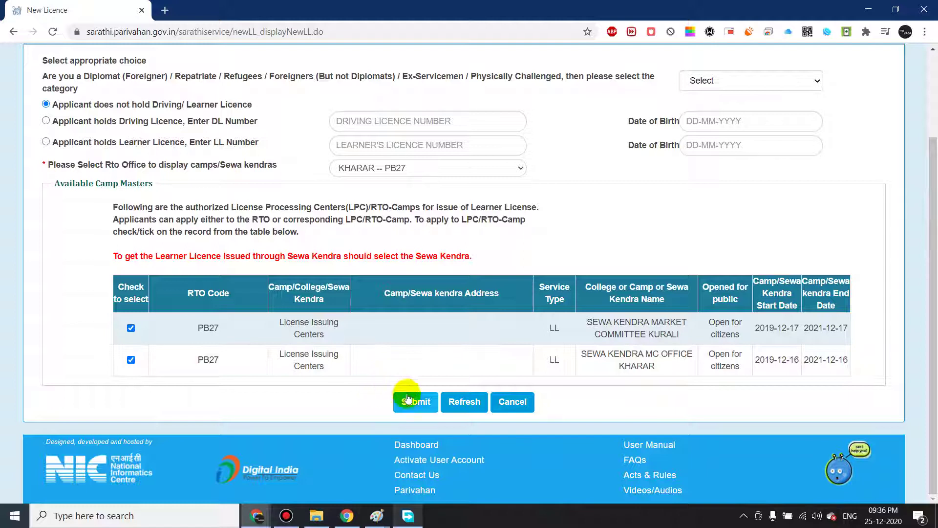
pyautogui.click(424, 408)
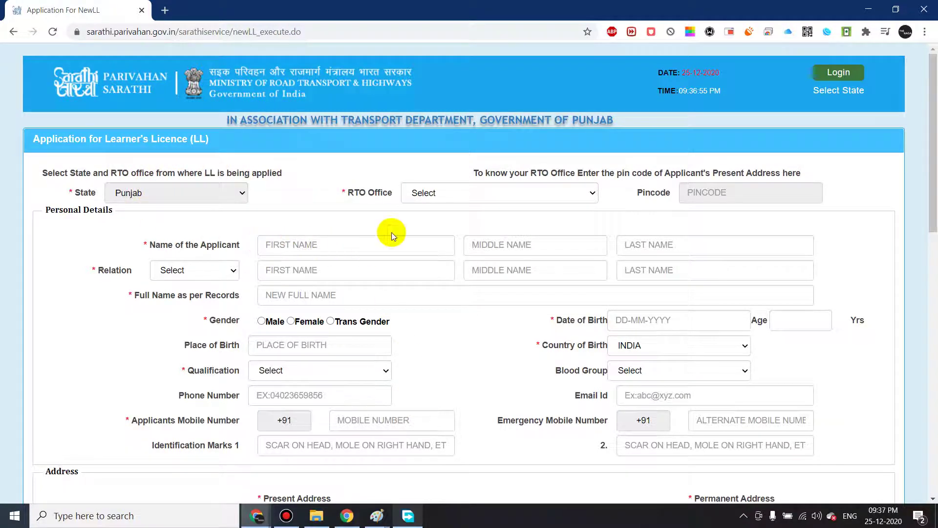
# Step: Set the RTO office from which the learner's licence is being applied to SDM,KHARAR
pyautogui.click(453, 195)
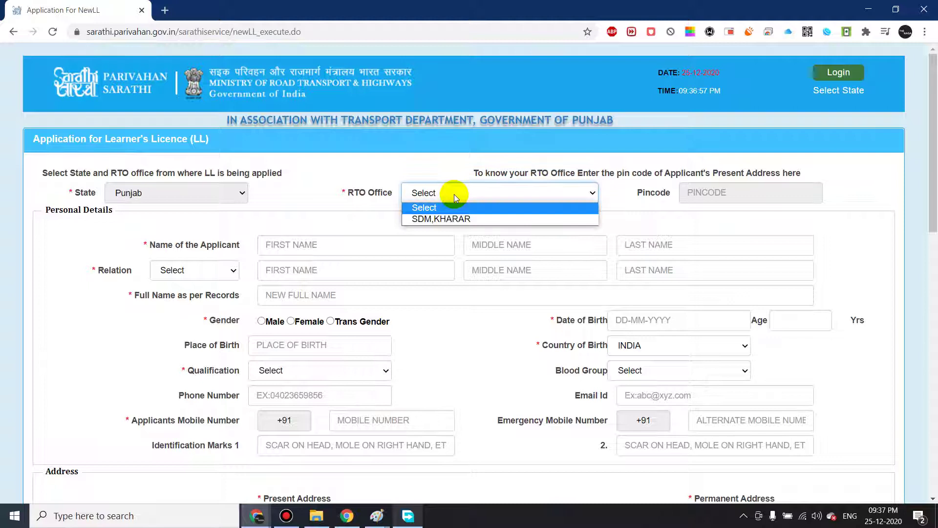
pyautogui.click(449, 220)
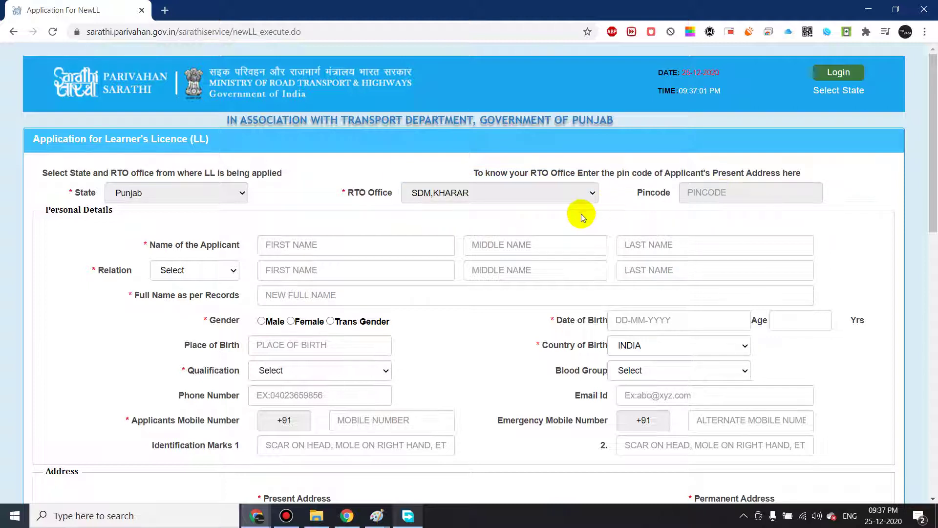
# Step: Look over the sections of the application form, including the applicant name fields and the available Relation options
pyautogui.scroll(-1, 582, 216)
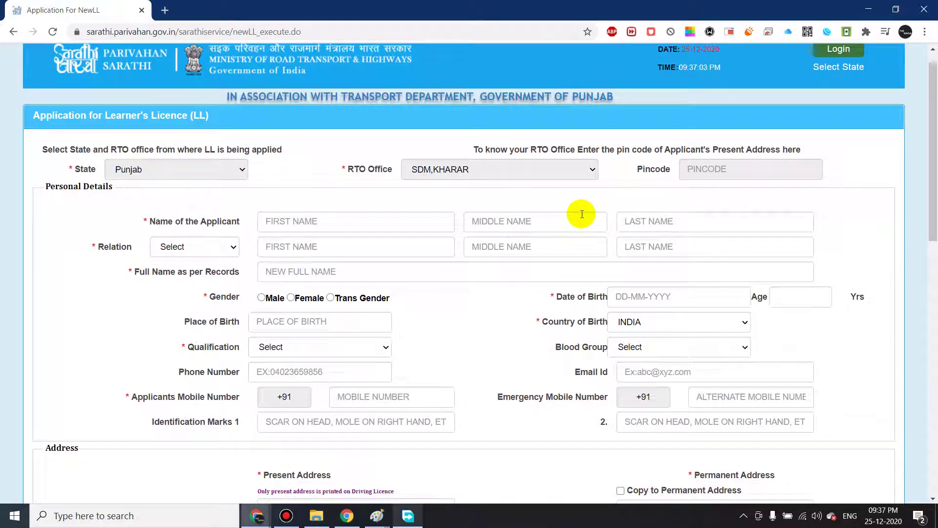
pyautogui.scroll(-5, 581, 213)
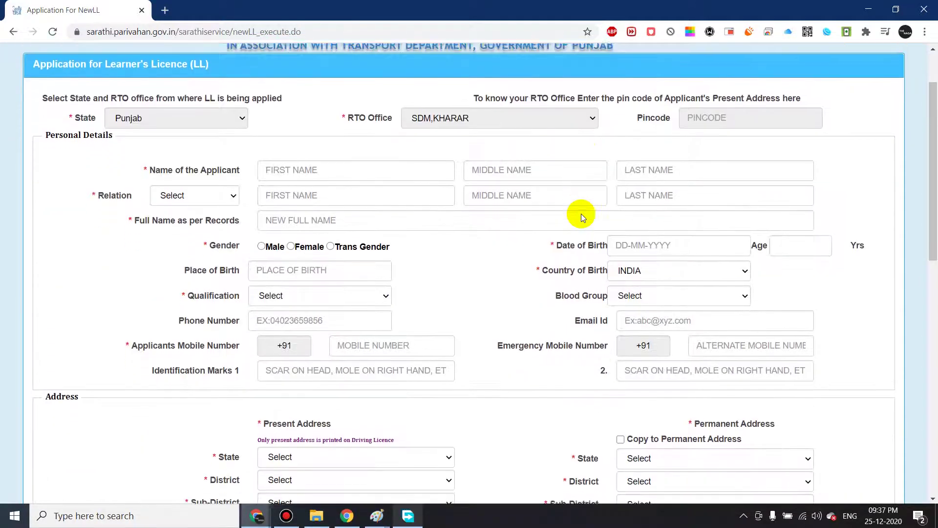
pyautogui.scroll(-7, 581, 218)
pyautogui.scroll(5, 582, 217)
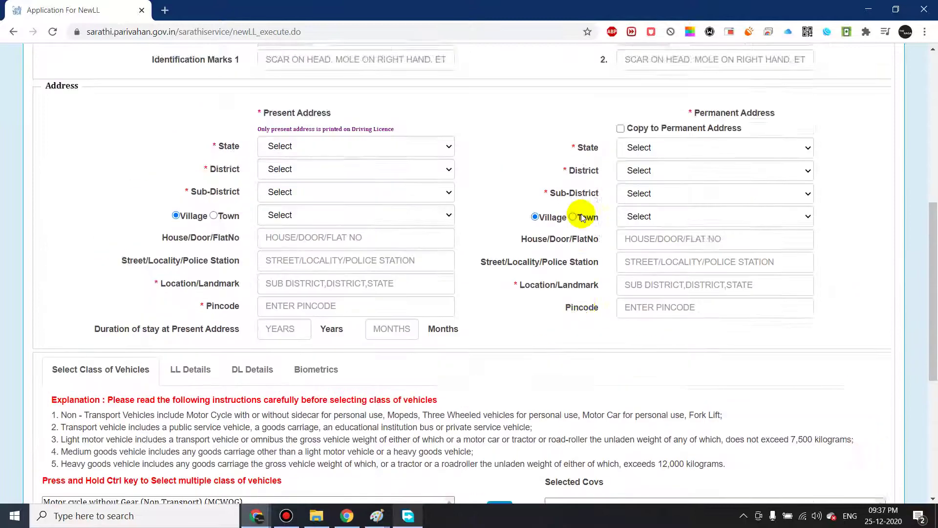
pyautogui.scroll(5, 581, 213)
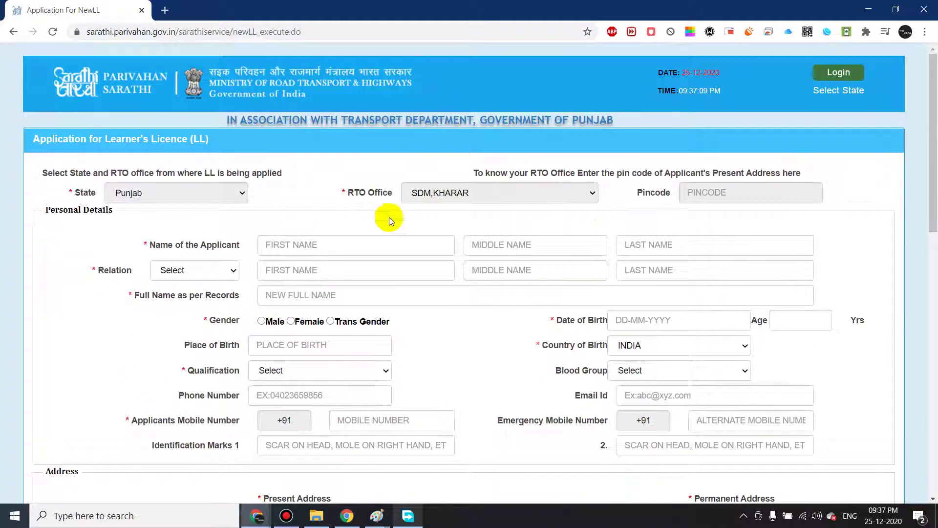
pyautogui.scroll(-3, 369, 207)
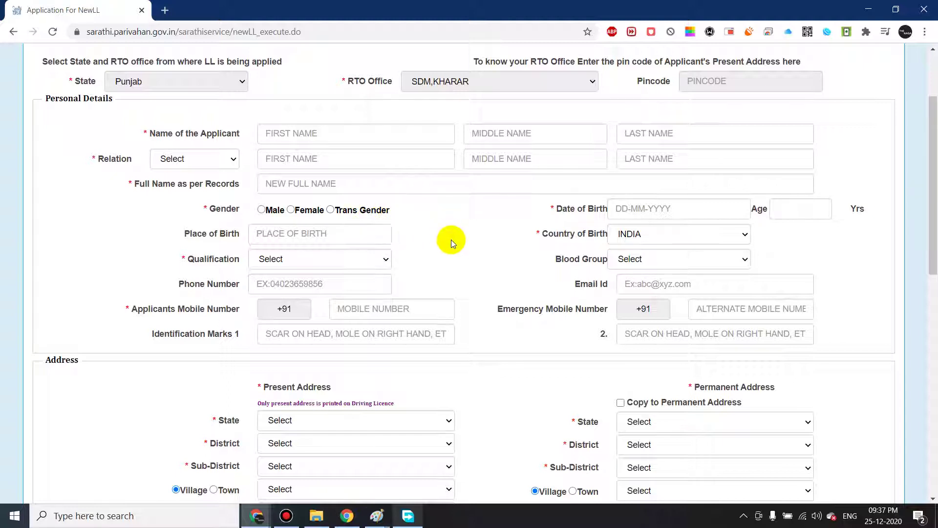
pyautogui.scroll(-1, 452, 244)
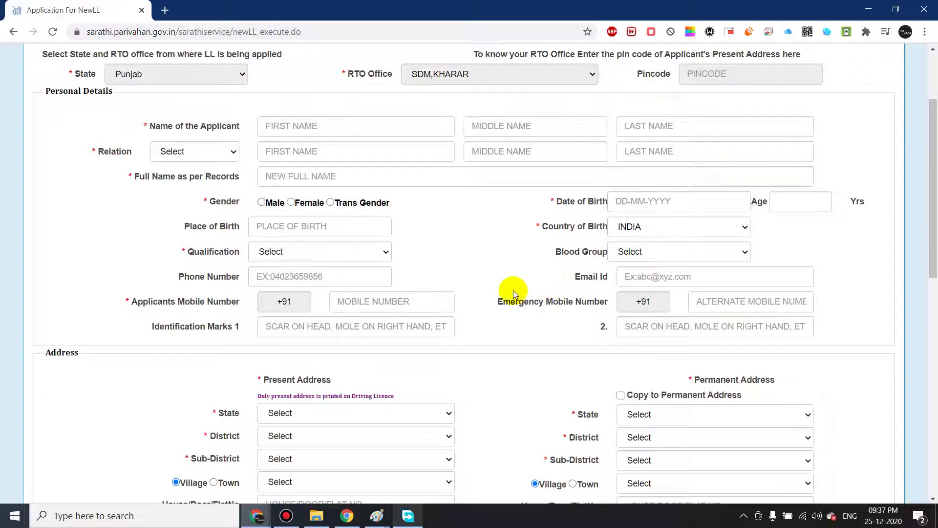
pyautogui.scroll(1, 510, 292)
pyautogui.scroll(1, 513, 293)
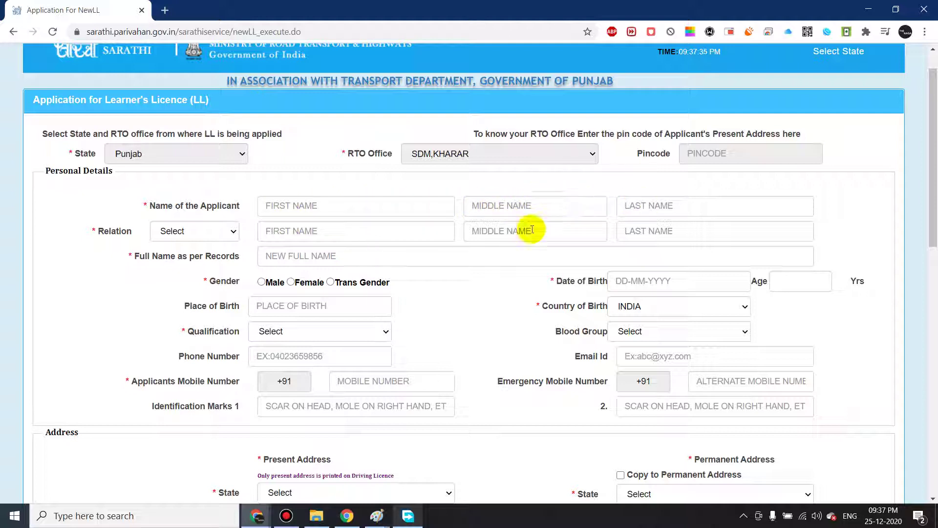
pyautogui.click(217, 231)
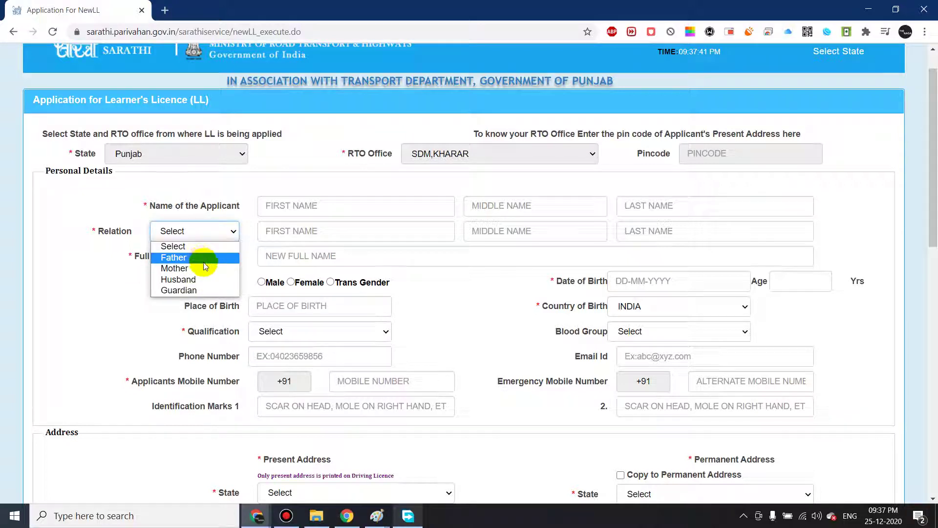
pyautogui.click(57, 290)
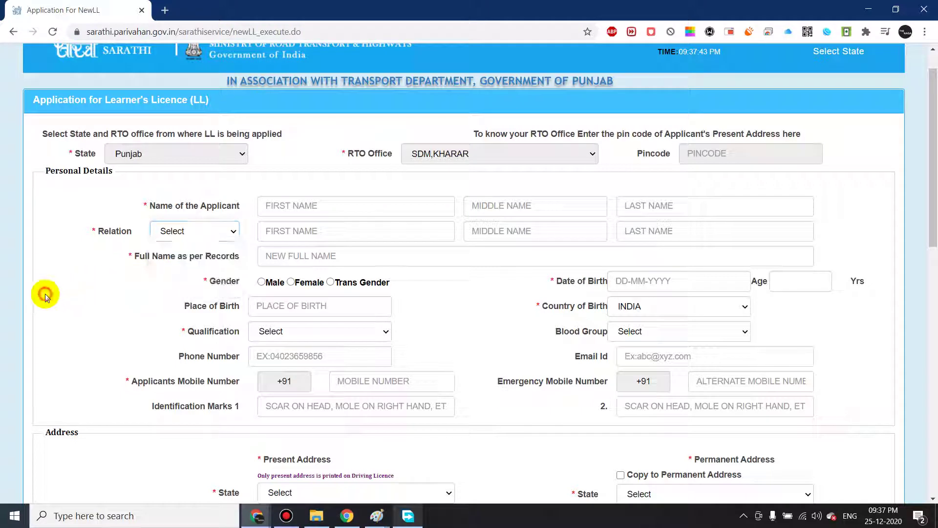
# Step: Examine the remaining personal details fields, from gender and date of birth through the Qualification options to the contact numbers and identification marks
pyautogui.scroll(-3, 472, 322)
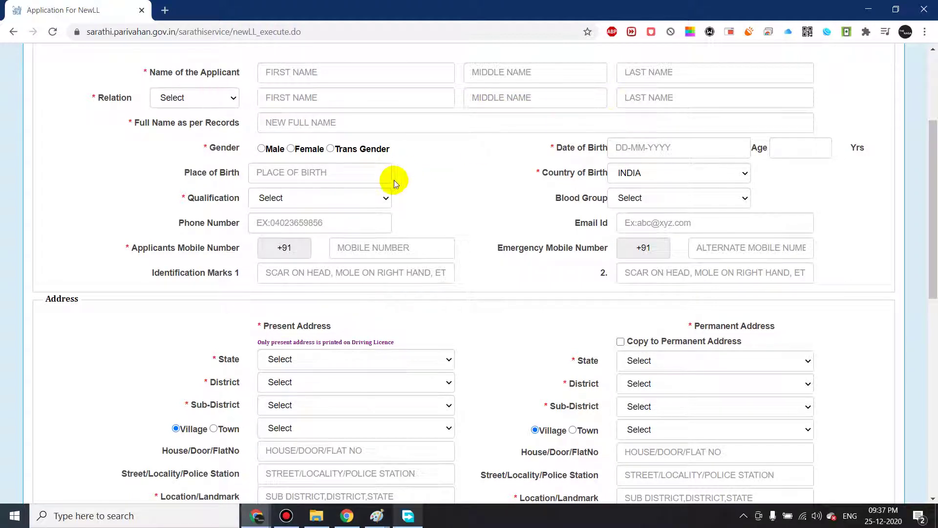
pyautogui.scroll(-1, 394, 181)
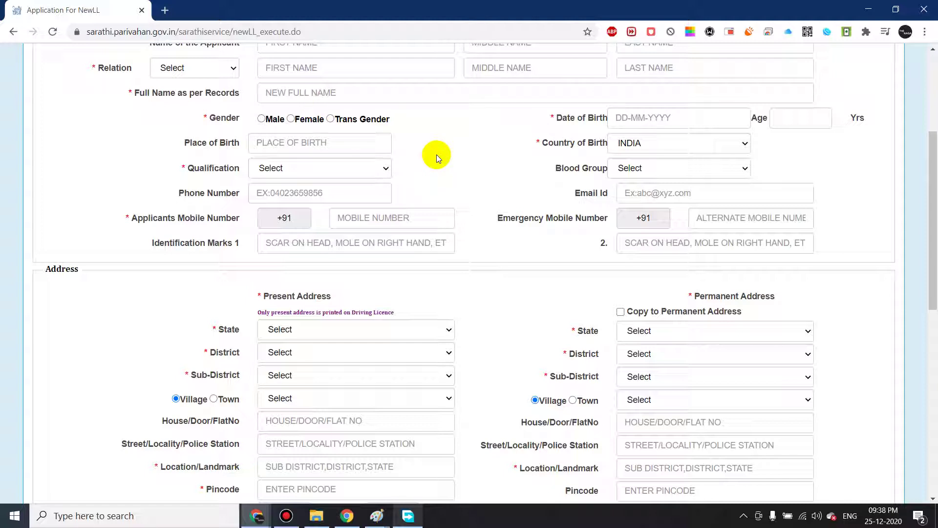
pyautogui.scroll(-1, 436, 155)
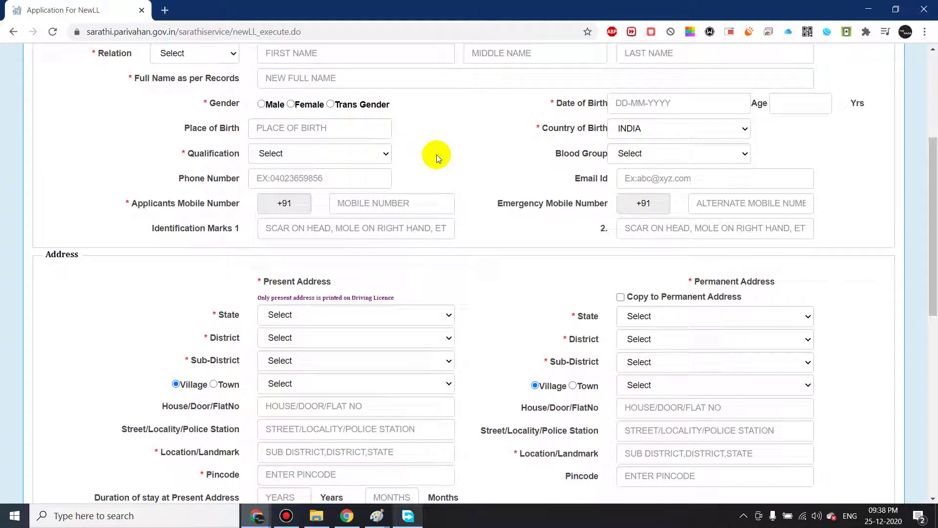
pyautogui.scroll(-1, 436, 155)
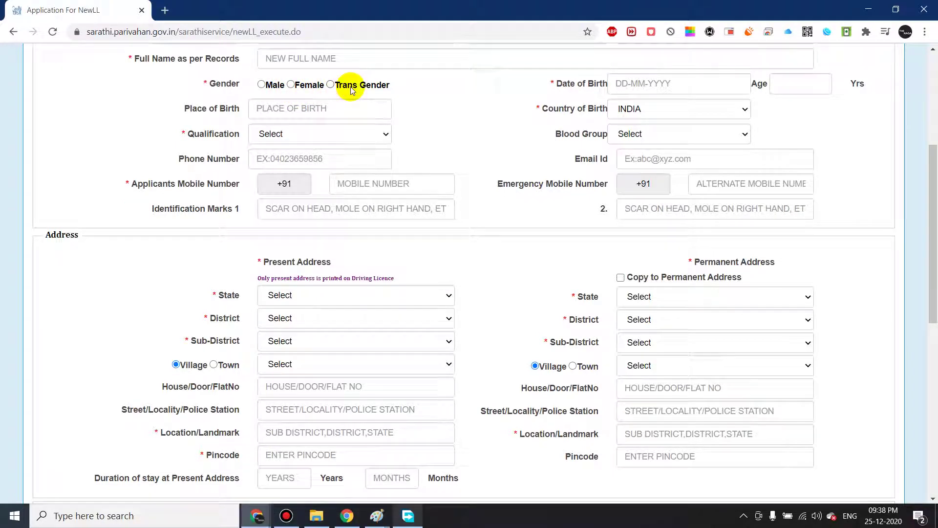
pyautogui.scroll(-1, 394, 105)
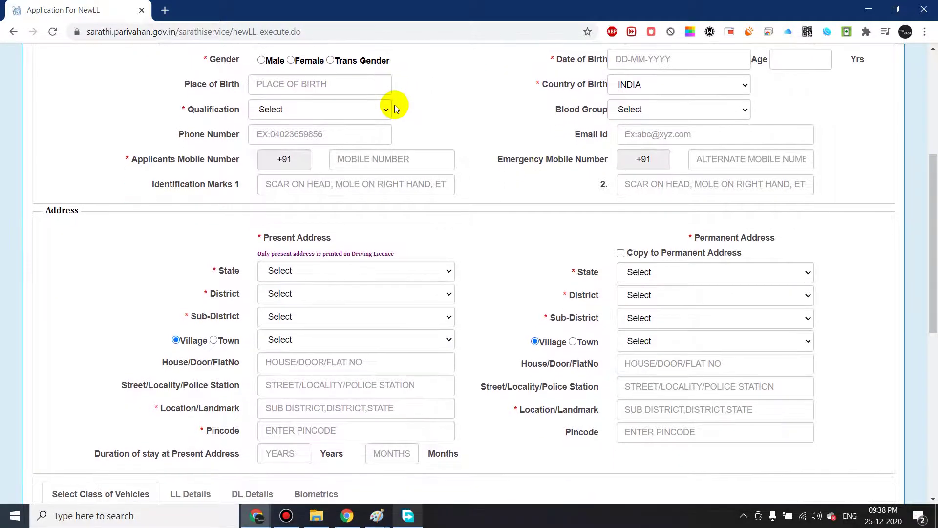
pyautogui.scroll(2, 394, 105)
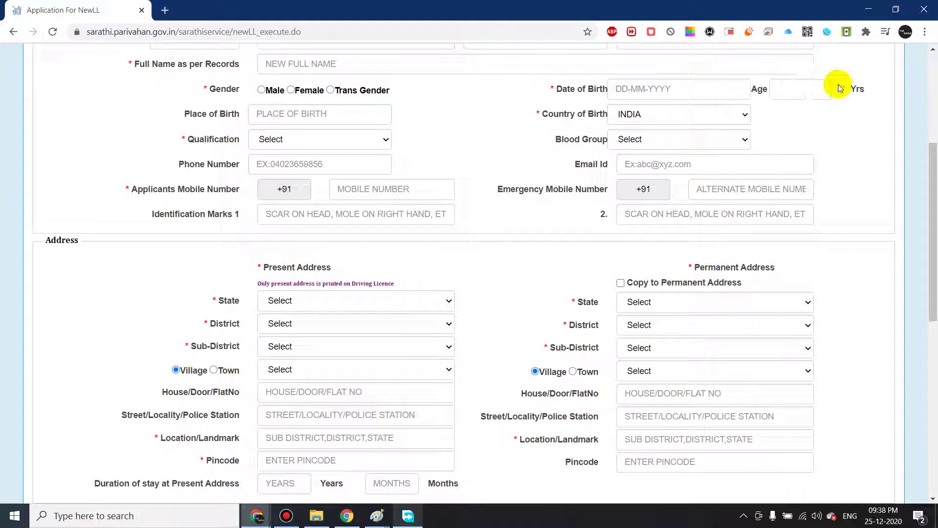
pyautogui.scroll(-1, 377, 142)
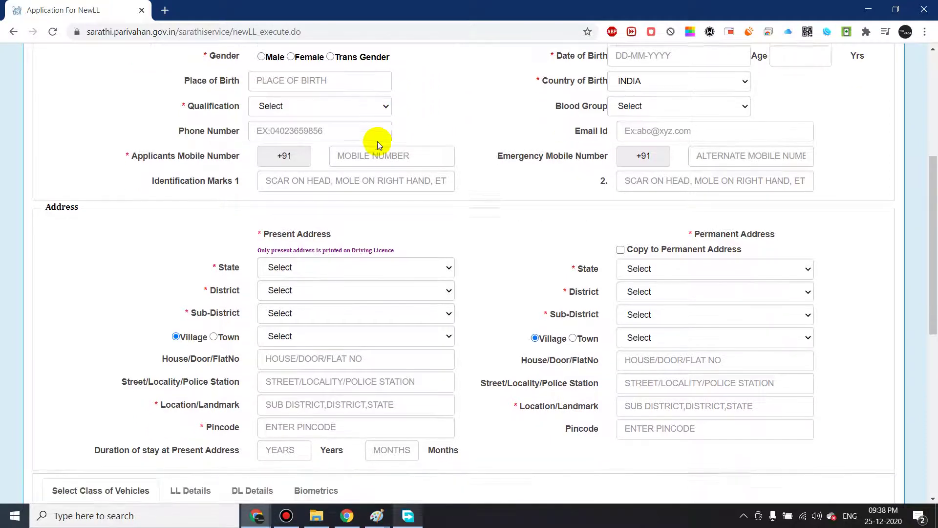
pyautogui.click(380, 89)
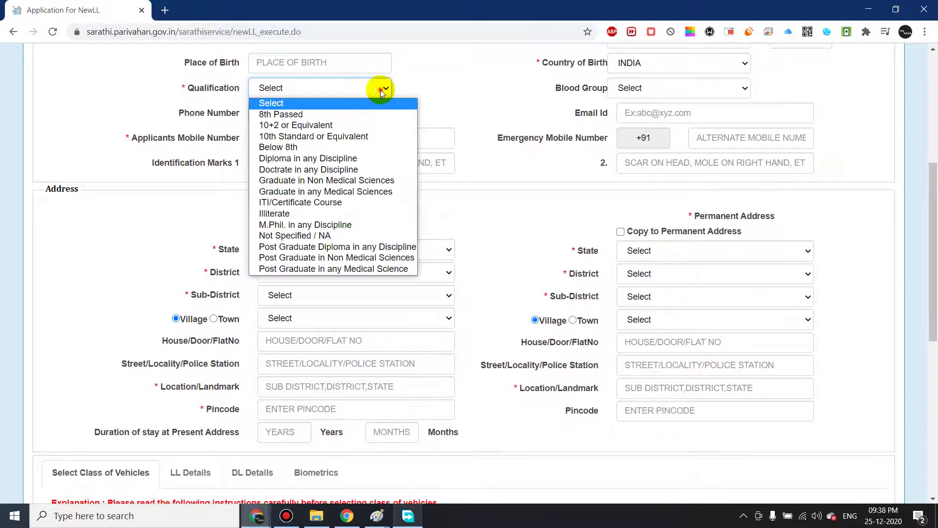
pyautogui.click(381, 92)
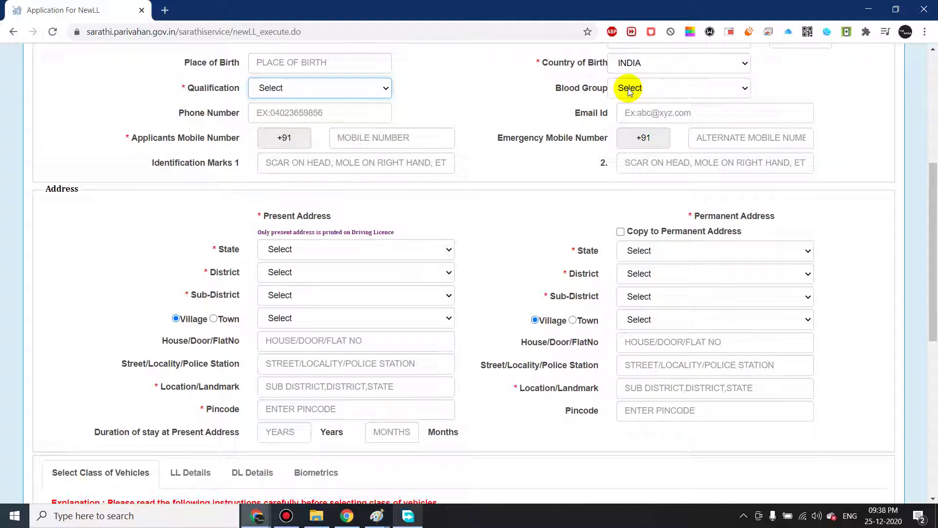
pyautogui.scroll(-1, 543, 87)
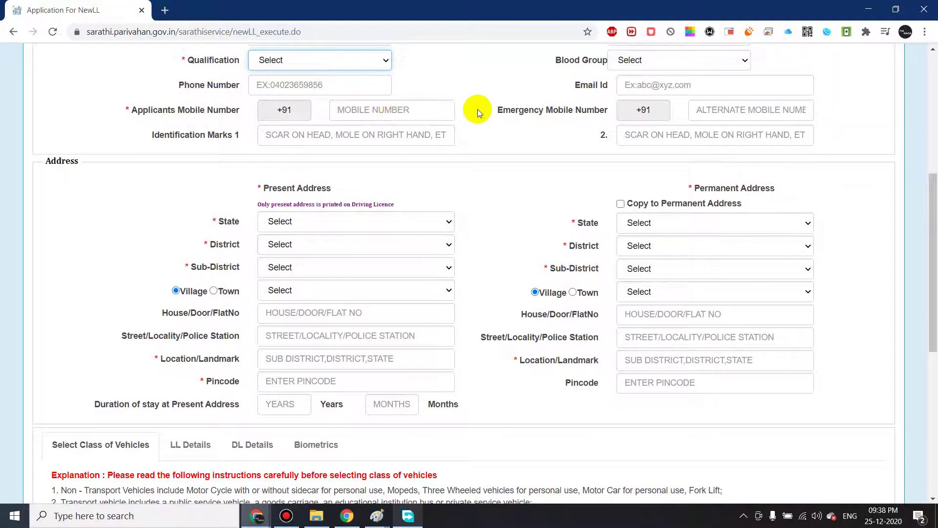
pyautogui.scroll(-1, 476, 109)
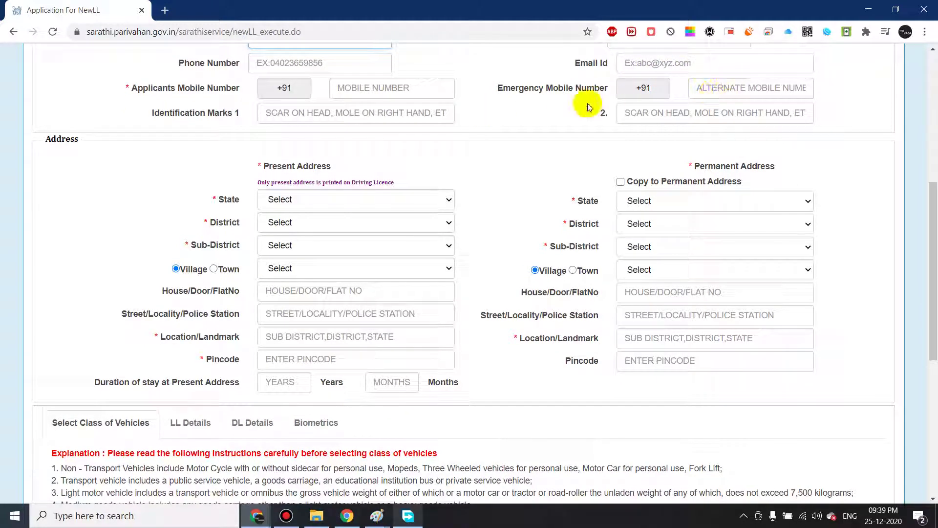
pyautogui.scroll(-1, 524, 102)
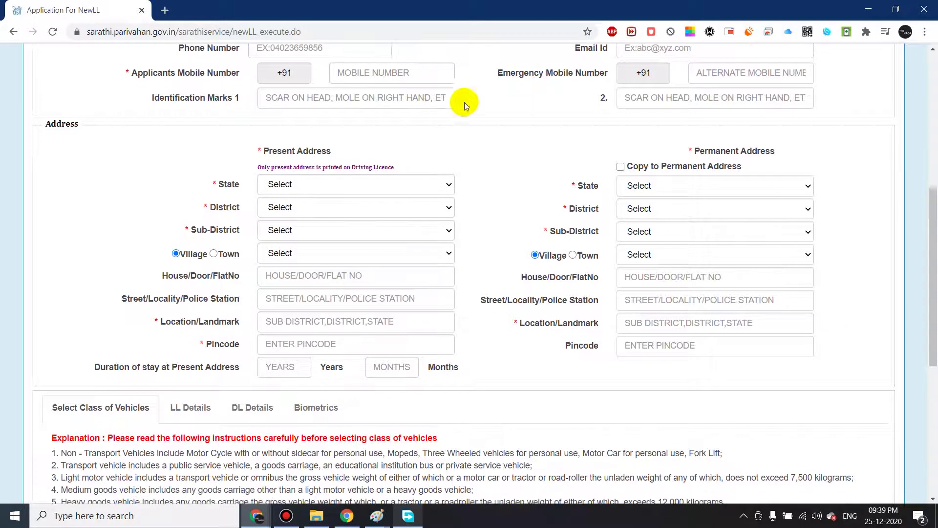
# Step: Examine the Present Address and Permanent Address fields, from State and District to Pincode and duration of stay, including the Copy to Permanent Address option
pyautogui.scroll(-2, 493, 103)
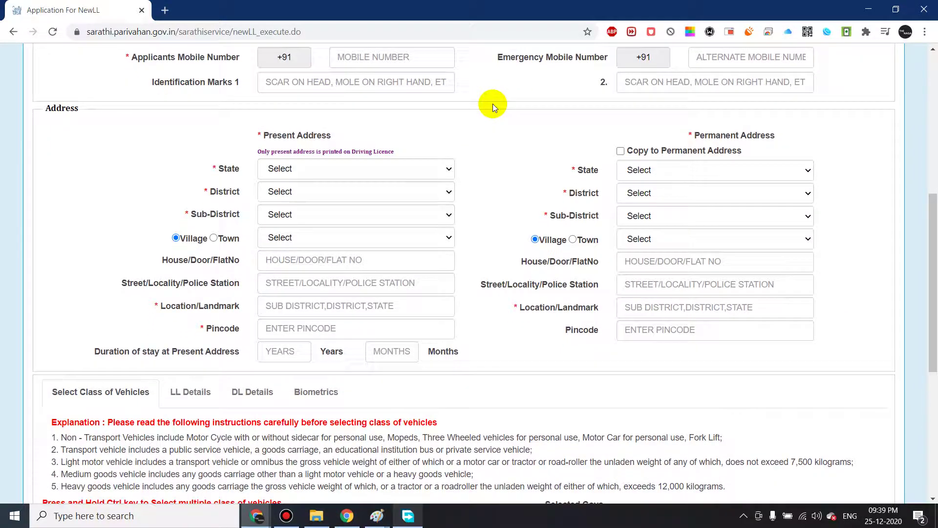
pyautogui.scroll(1, 492, 104)
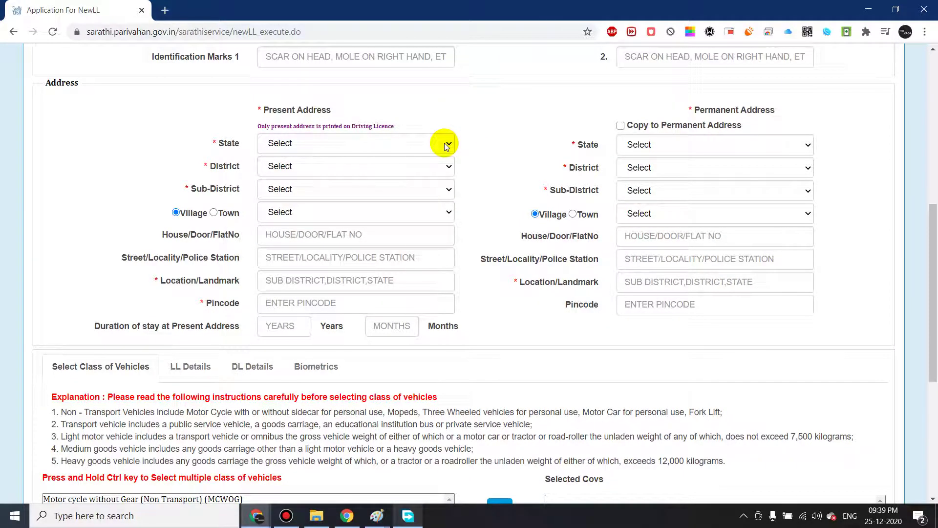
pyautogui.scroll(-5, 446, 144)
pyautogui.scroll(5, 445, 143)
pyautogui.scroll(2, 446, 144)
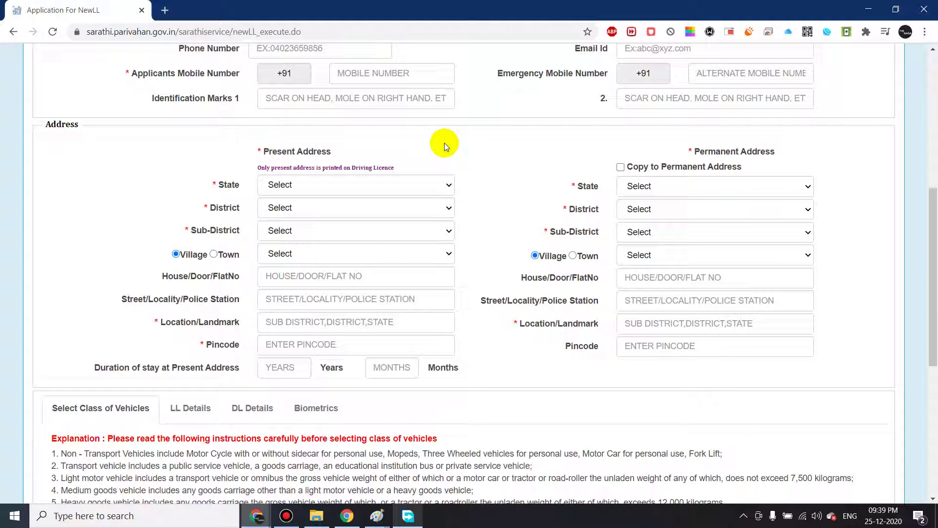
pyautogui.scroll(-2, 479, 172)
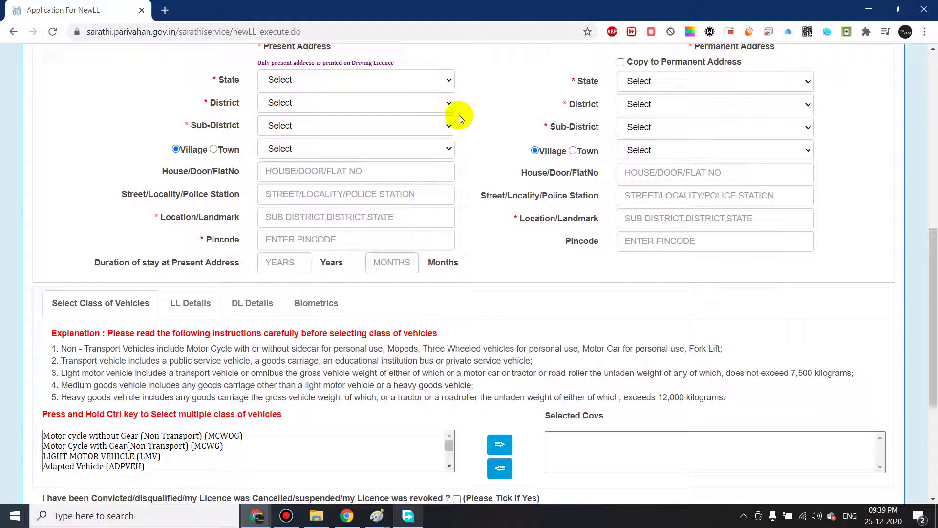
pyautogui.scroll(-1, 486, 133)
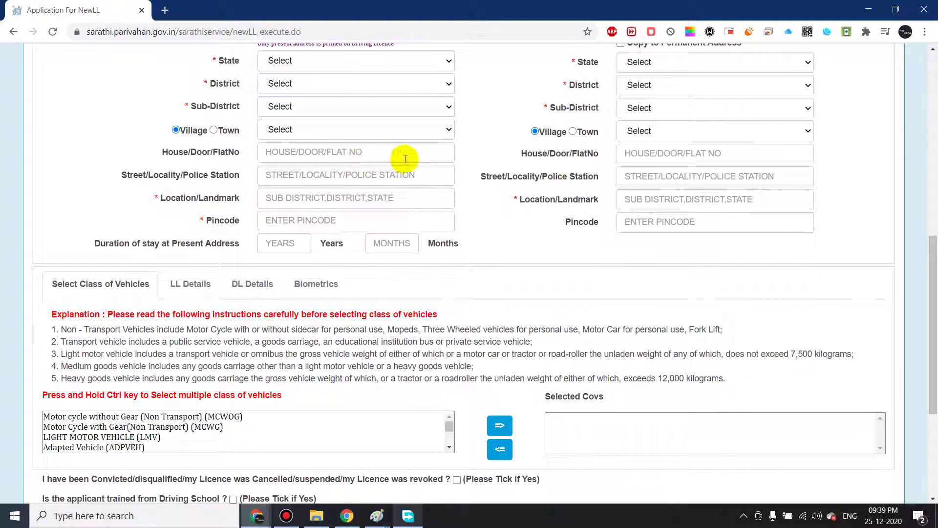
pyautogui.scroll(-2, 356, 185)
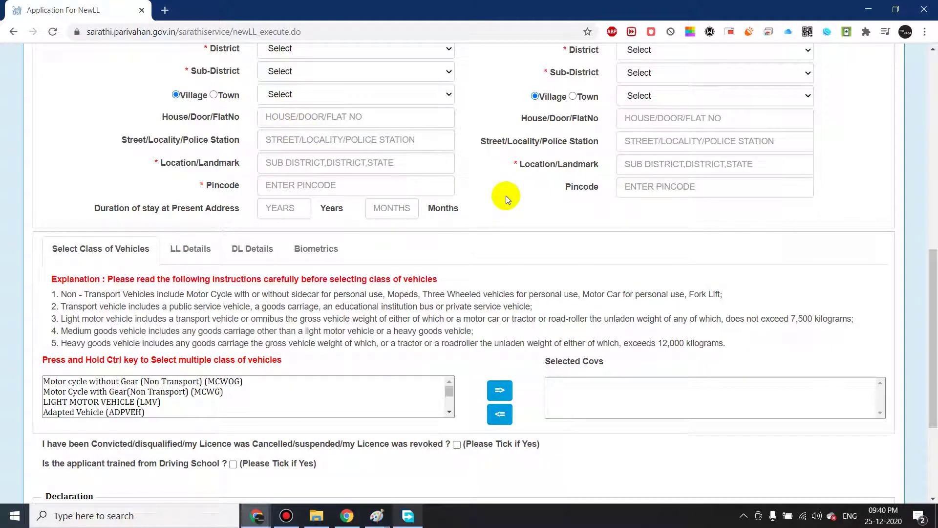
pyautogui.scroll(-1, 505, 195)
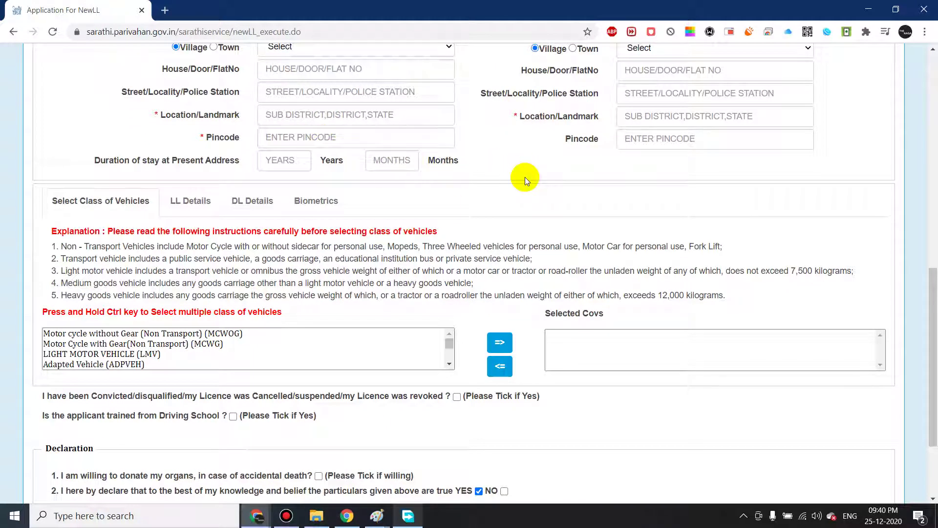
pyautogui.scroll(2, 524, 177)
pyautogui.scroll(2, 525, 177)
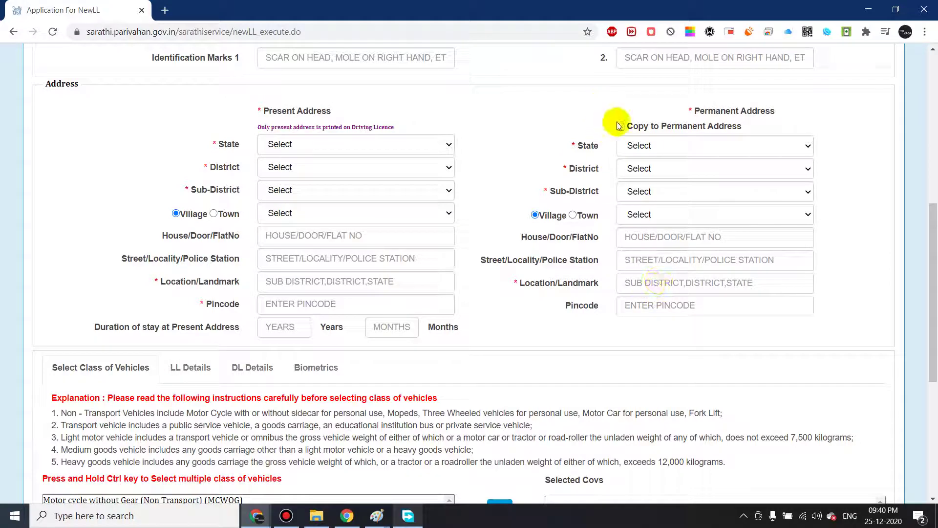
pyautogui.scroll(-3, 481, 142)
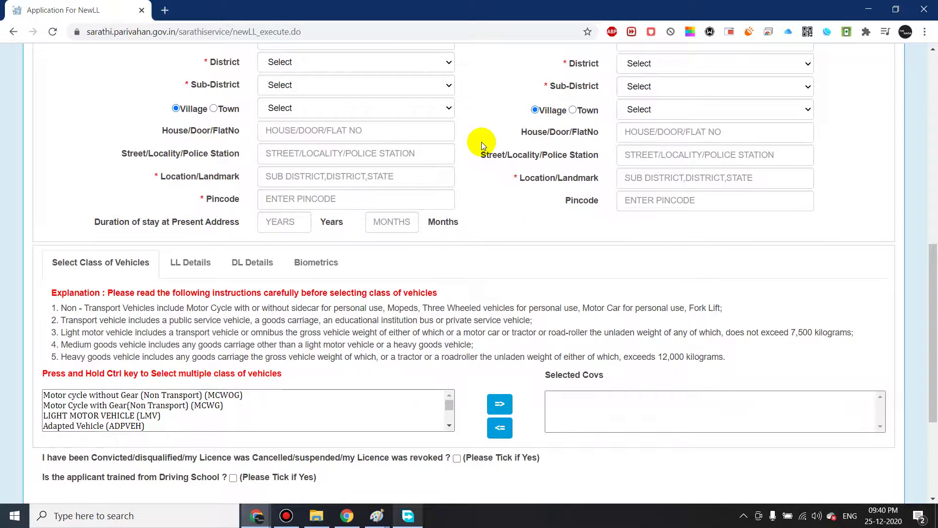
# Step: Add Motor Cycle with Gear(Non Transport) (MCWG) to the selected classes of vehicles
pyautogui.scroll(-1, 482, 141)
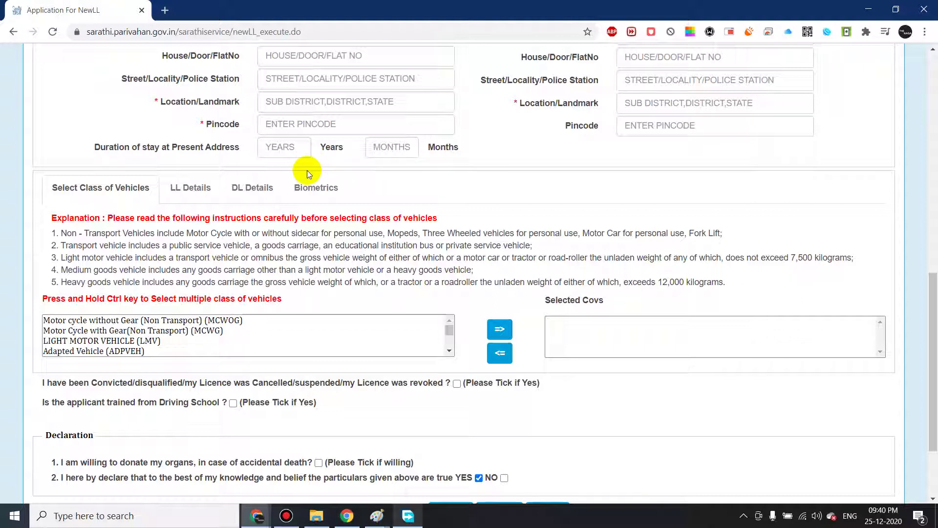
pyautogui.scroll(-1, 553, 206)
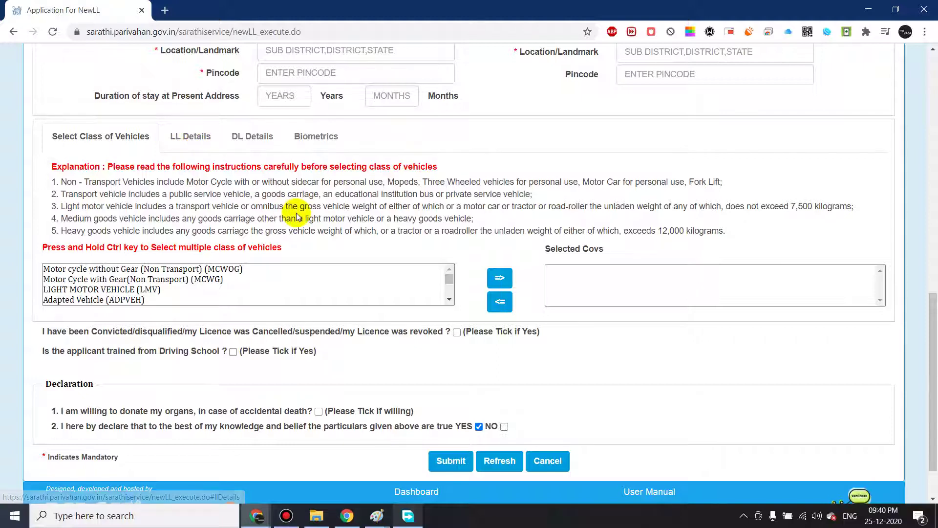
pyautogui.scroll(-1, 296, 212)
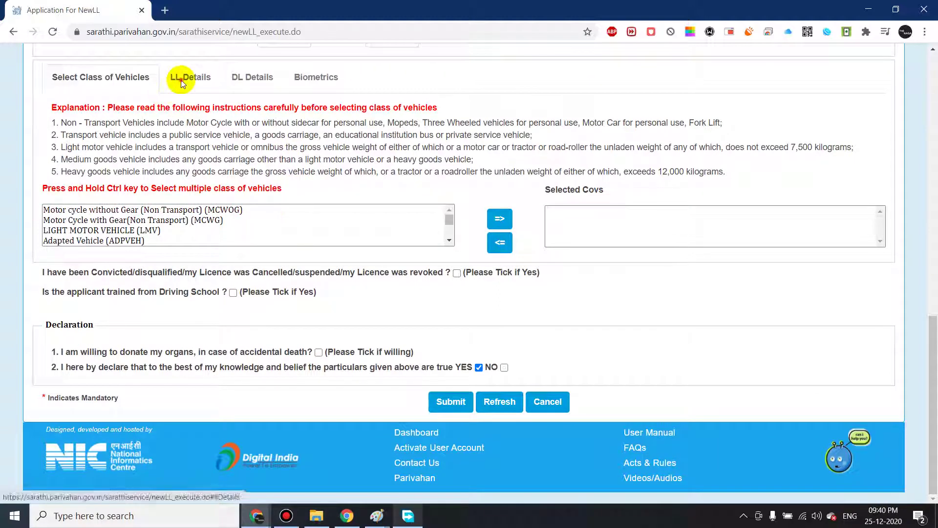
pyautogui.click(218, 222)
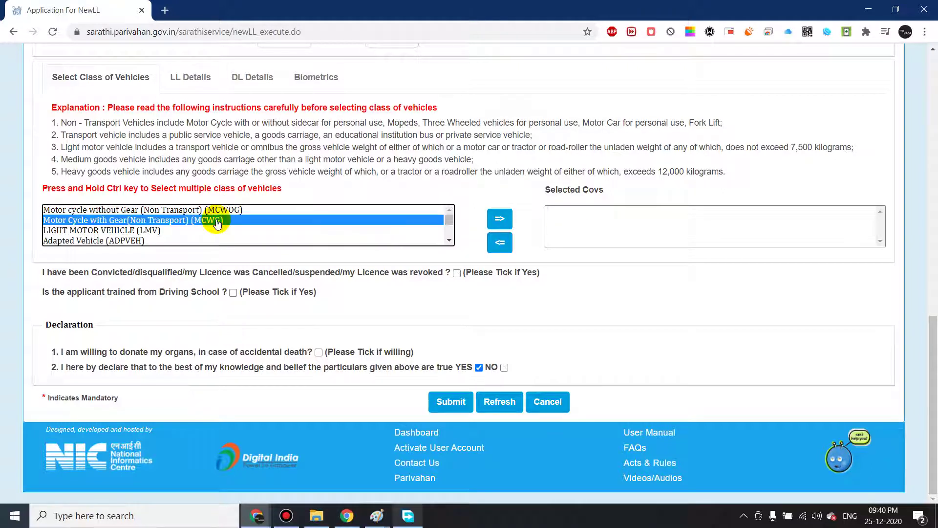
pyautogui.click(498, 222)
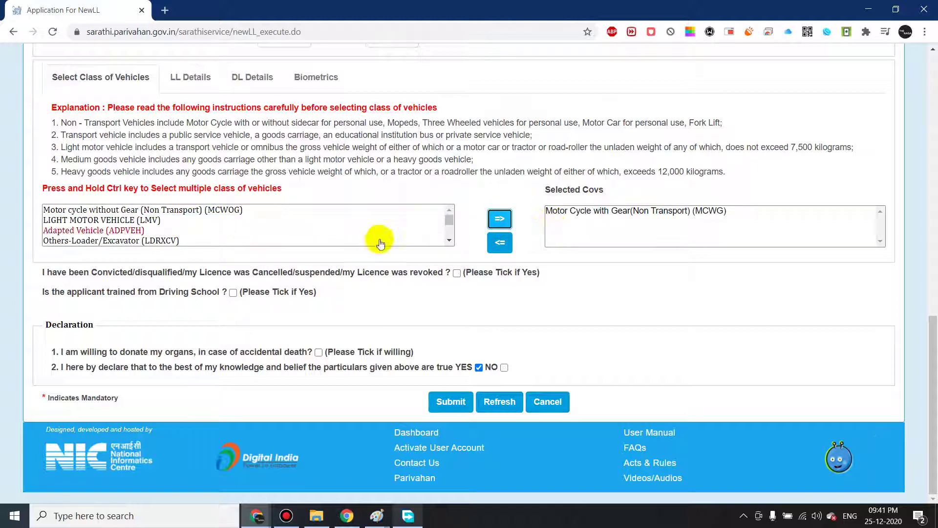
# Step: Add LIGHT MOTOR VEHICLE (LMV) to the selected classes of vehicles and look through the remaining classes
pyautogui.click(136, 221)
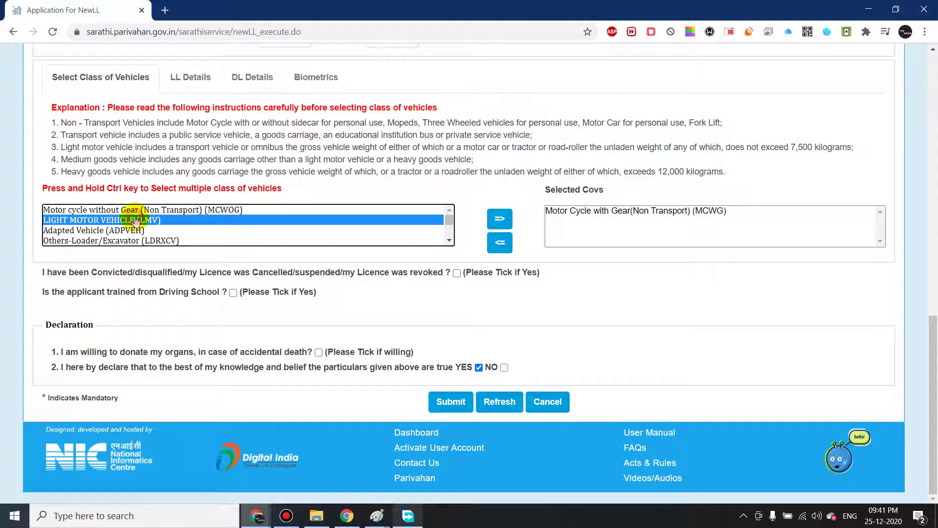
pyautogui.click(499, 220)
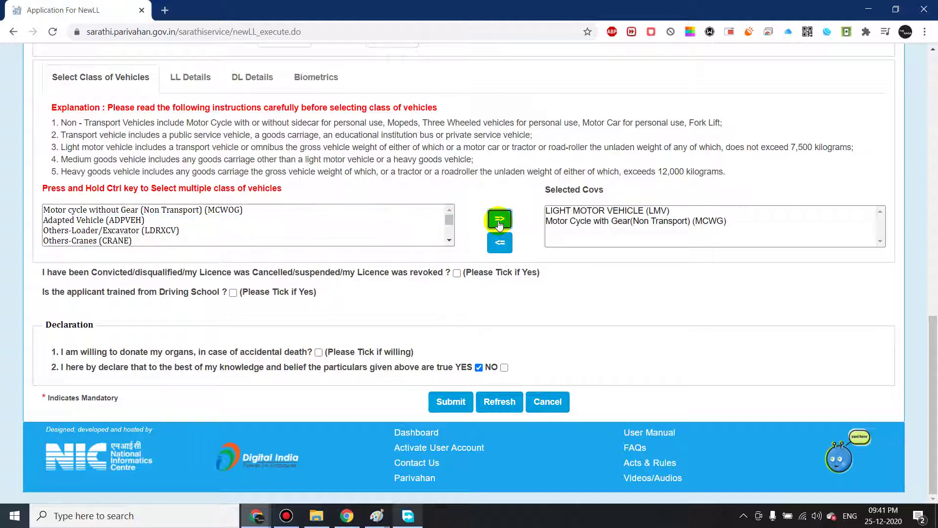
pyautogui.scroll(-1, 251, 218)
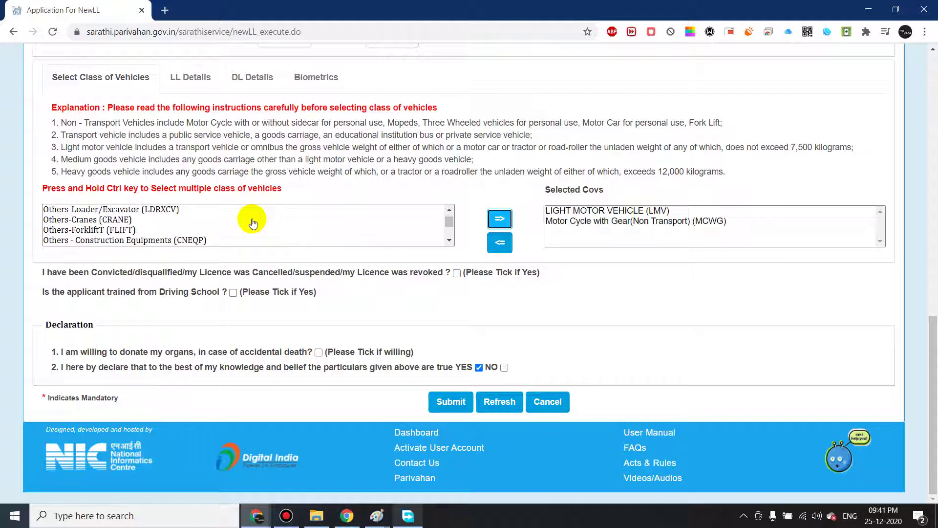
pyautogui.scroll(2, 253, 223)
pyautogui.scroll(-3, 253, 223)
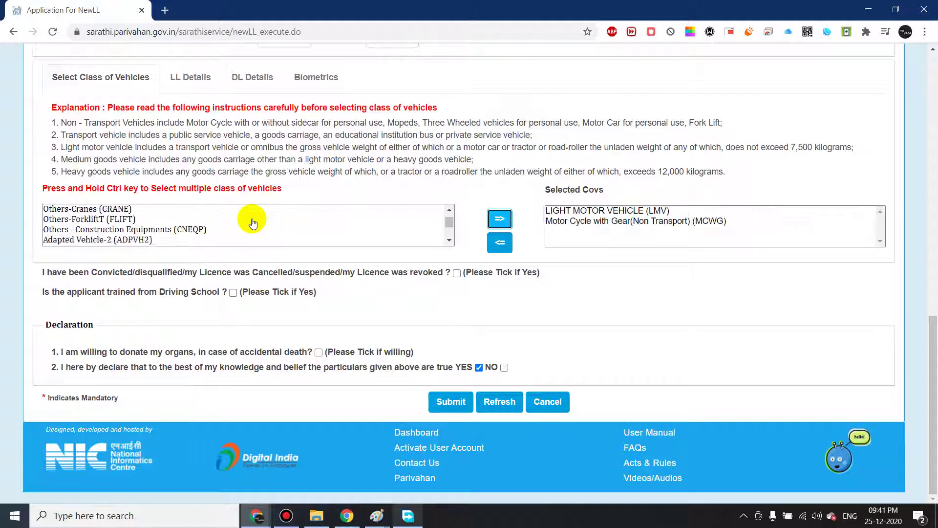
pyautogui.scroll(1, 252, 223)
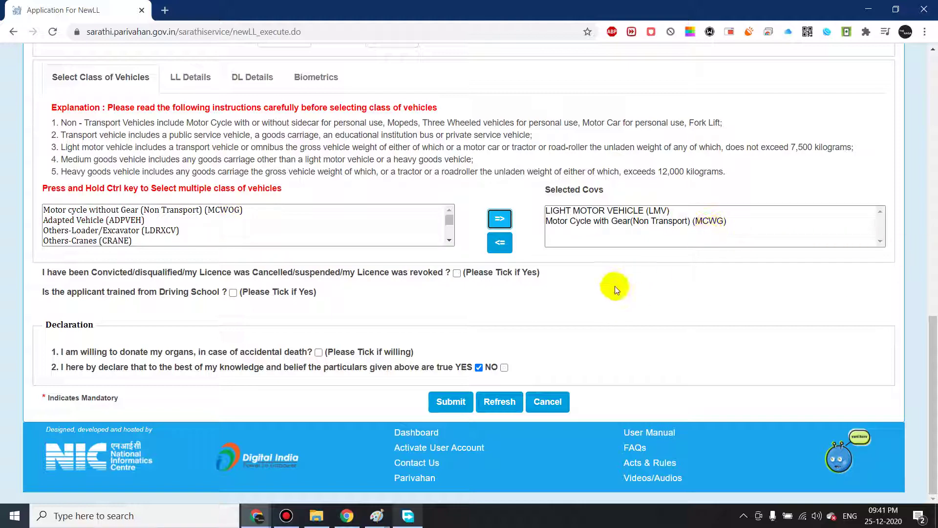
# Step: Remove LIGHT MOTOR VEHICLE (LMV) from the selected classes of vehicles
pyautogui.scroll(15, 615, 285)
pyautogui.scroll(-15, 614, 283)
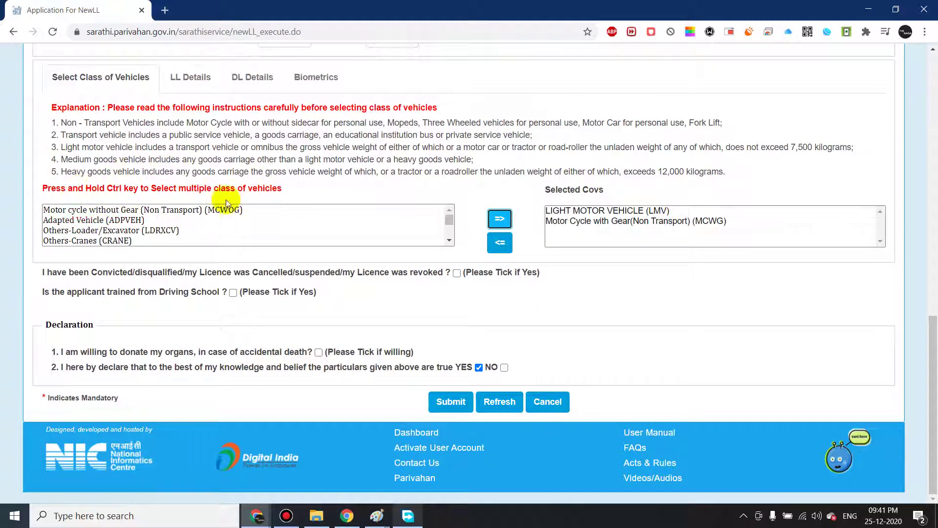
pyautogui.click(508, 250)
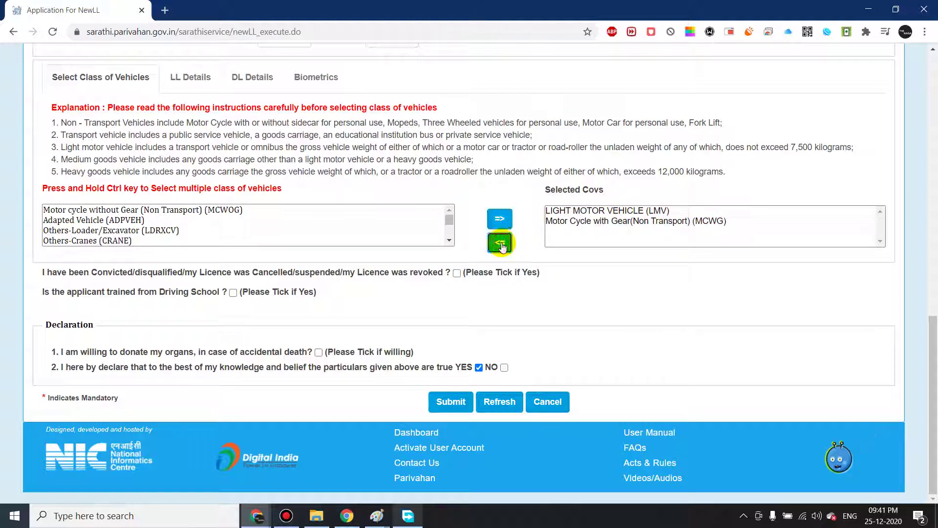
pyautogui.click(576, 209)
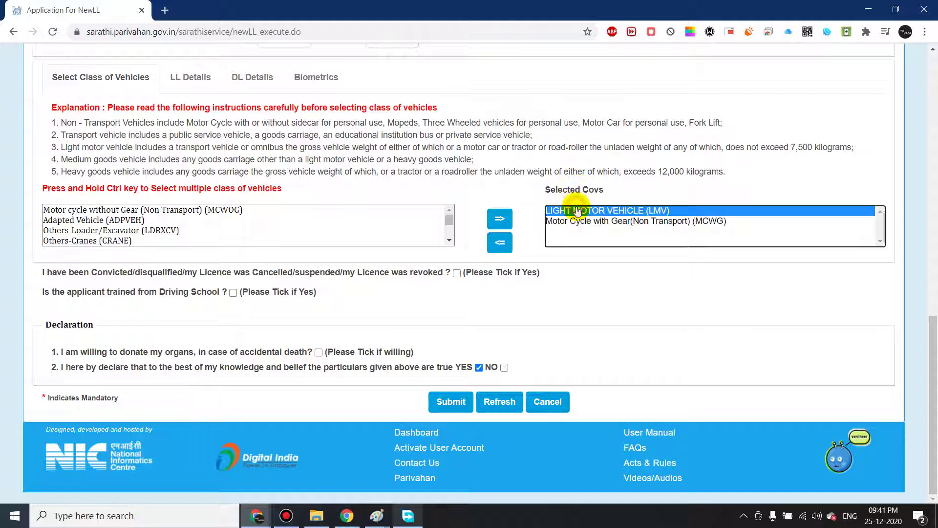
pyautogui.click(499, 243)
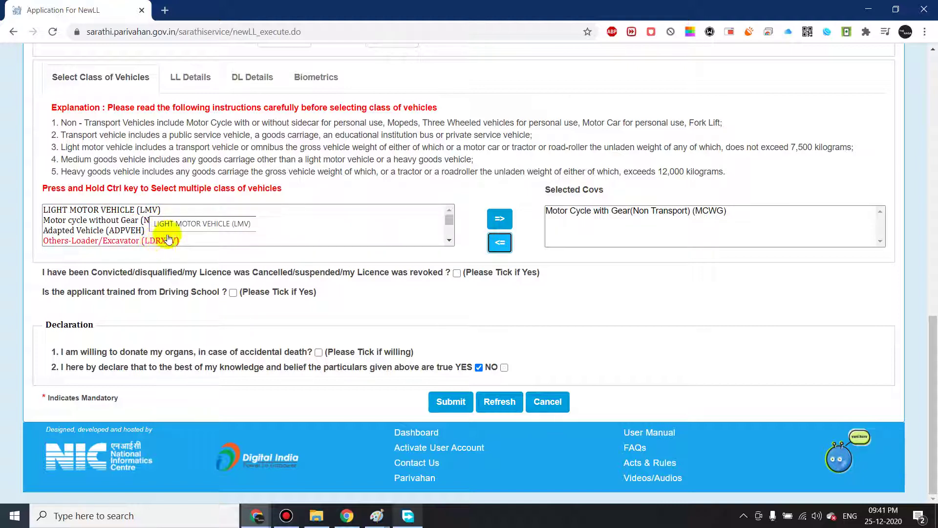
# Step: Look through all the available vehicle classes and highlight LIGHT MOTOR VEHICLE (LMV) among them
pyautogui.scroll(-2, 176, 229)
pyautogui.scroll(-2, 175, 230)
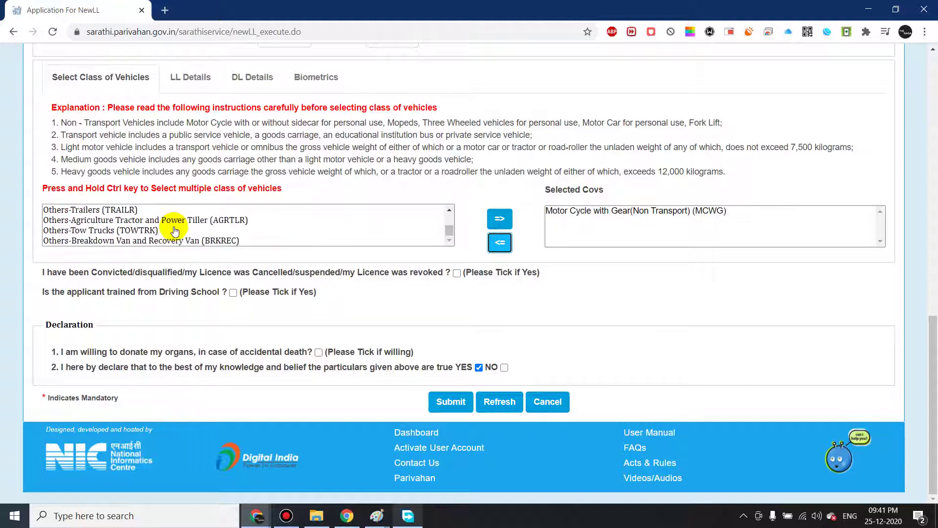
pyautogui.scroll(1, 174, 227)
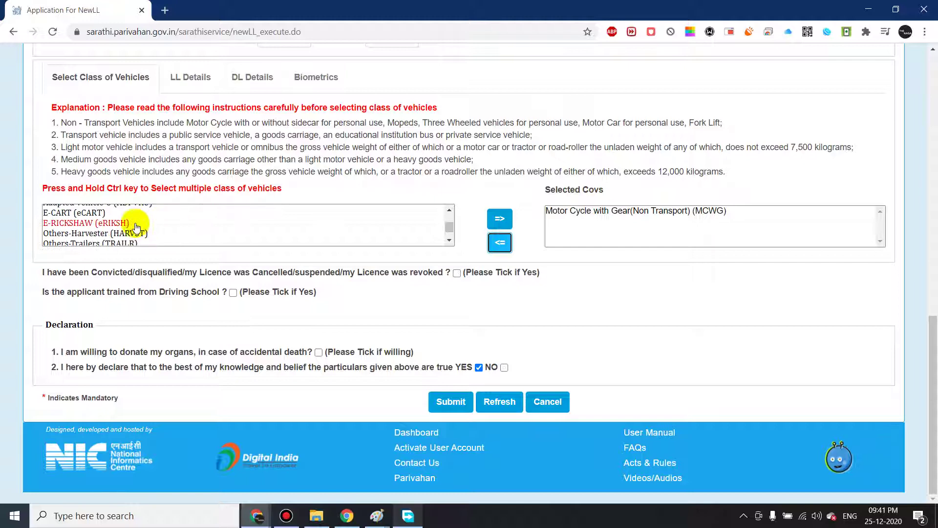
pyautogui.scroll(3, 177, 224)
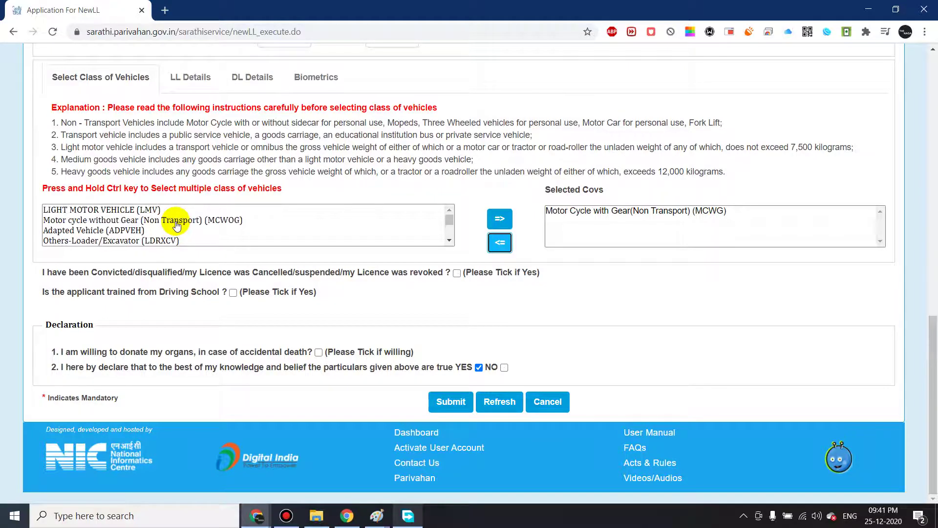
pyautogui.scroll(2, 177, 224)
pyautogui.scroll(-2, 177, 224)
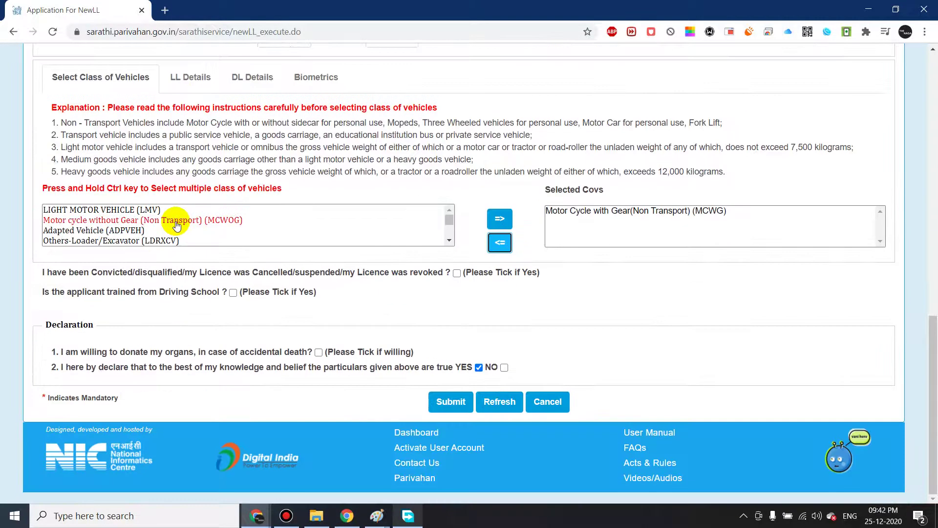
pyautogui.click(122, 211)
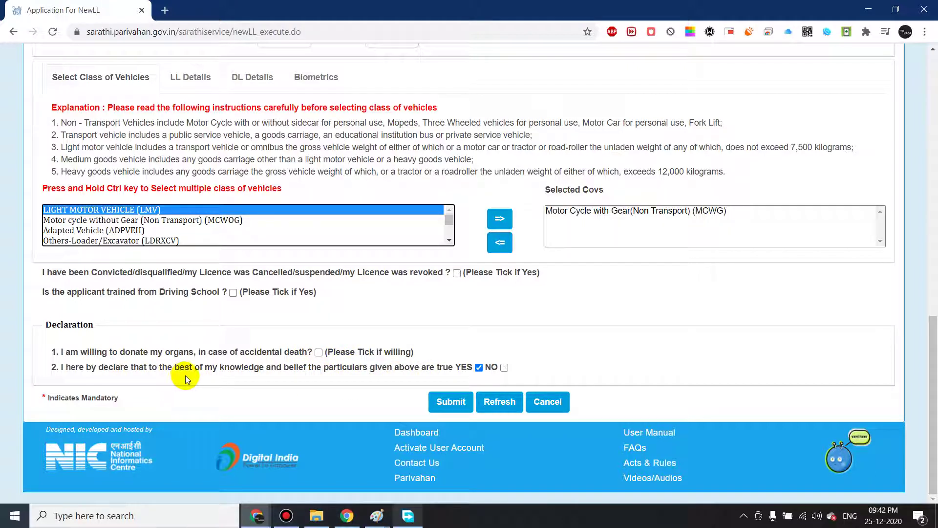
# Step: Review the whole application form, from the RTO office and personal details through the addresses to the vehicle classes and declaration
pyautogui.click(448, 415)
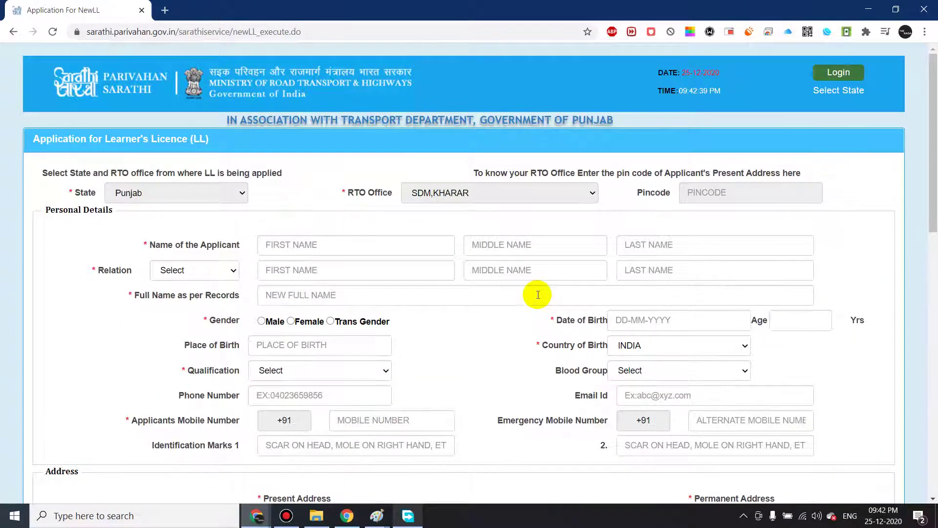
pyautogui.scroll(-15, 538, 294)
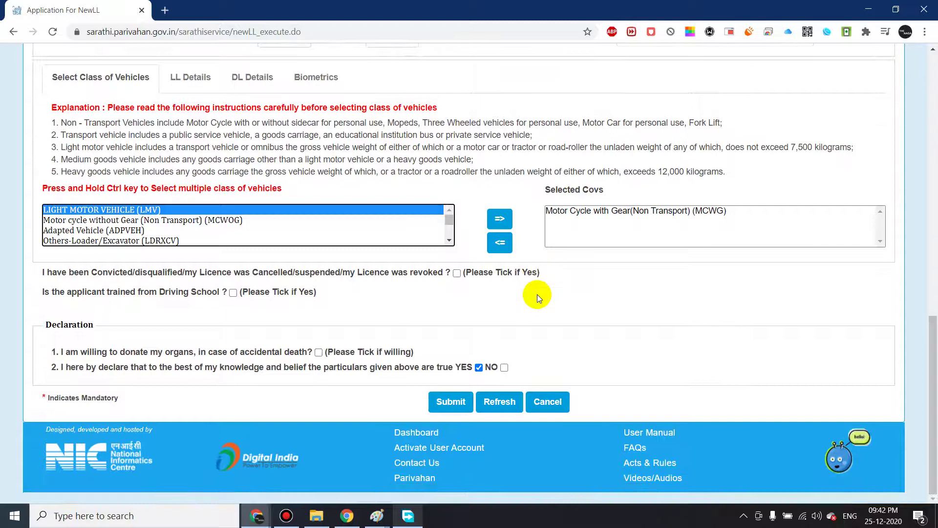
pyautogui.scroll(1, 538, 294)
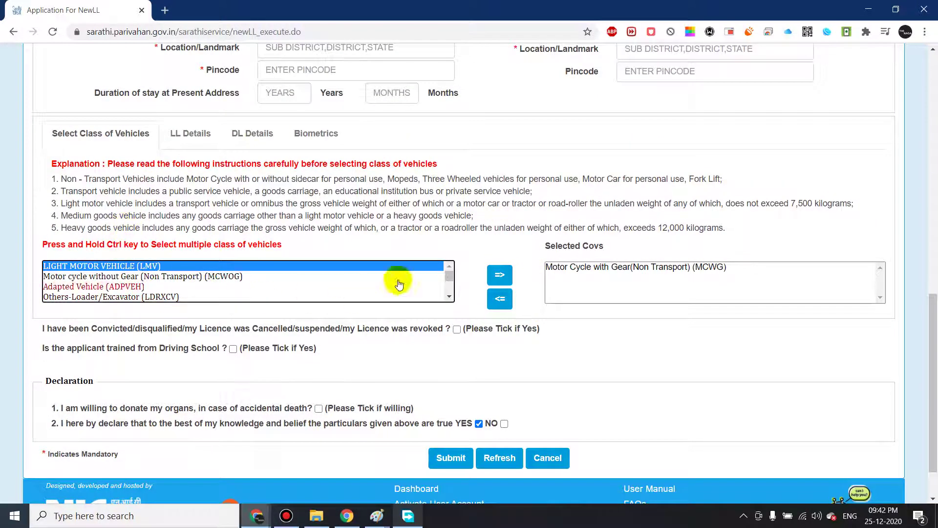
pyautogui.scroll(5, 573, 165)
pyautogui.scroll(1, 574, 169)
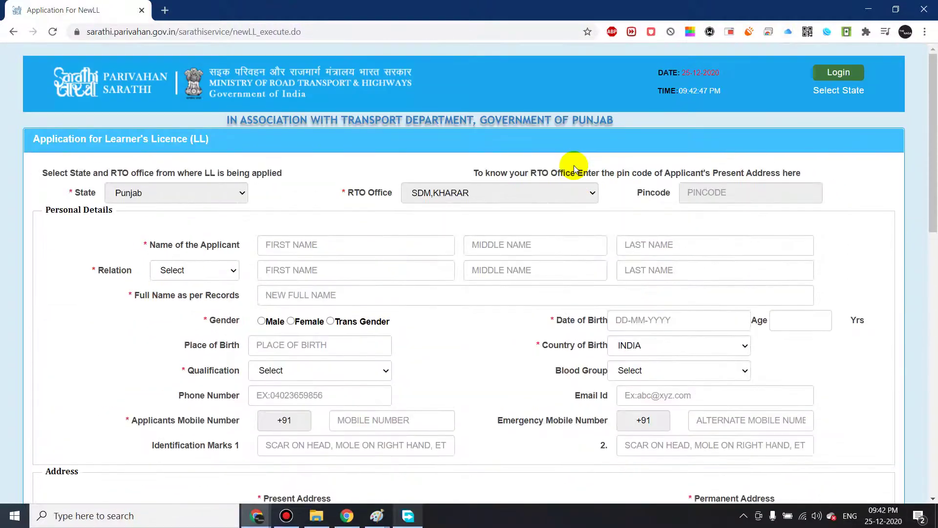
pyautogui.scroll(-6, 573, 167)
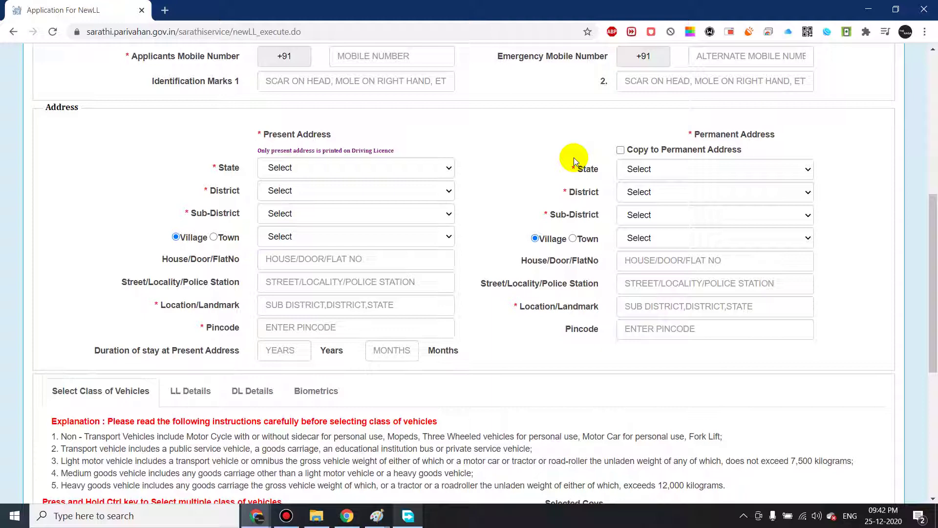
pyautogui.scroll(-5, 573, 157)
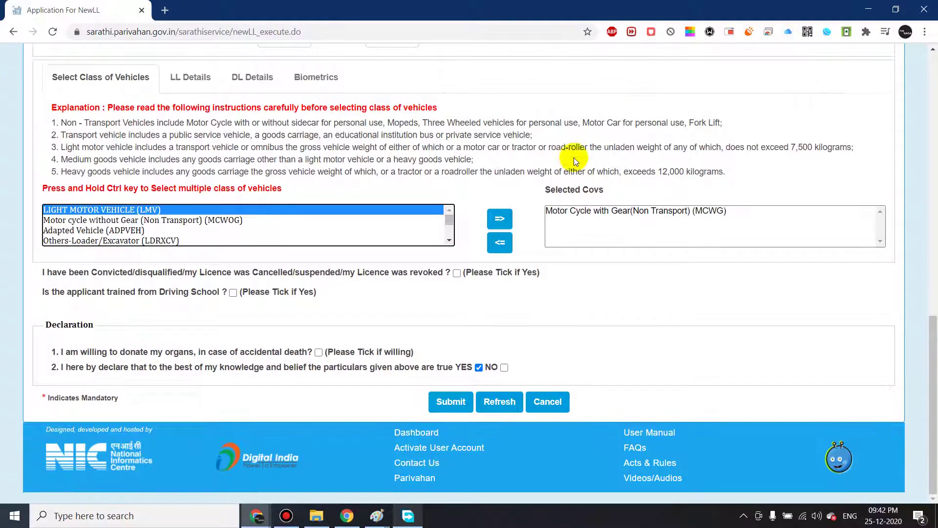
pyautogui.scroll(1, 563, 345)
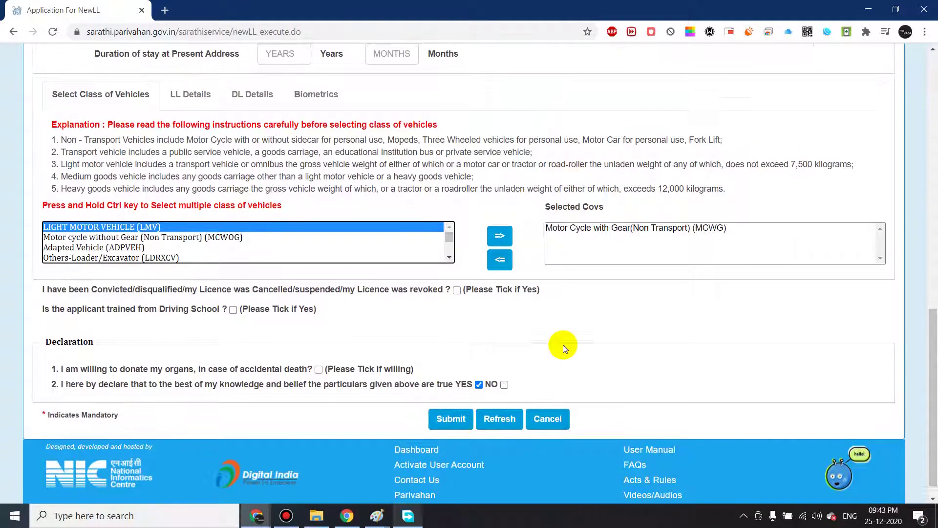
# Step: Leave the learner's licence application form without submitting it and return to the Punjab services home page
pyautogui.scroll(1, 564, 345)
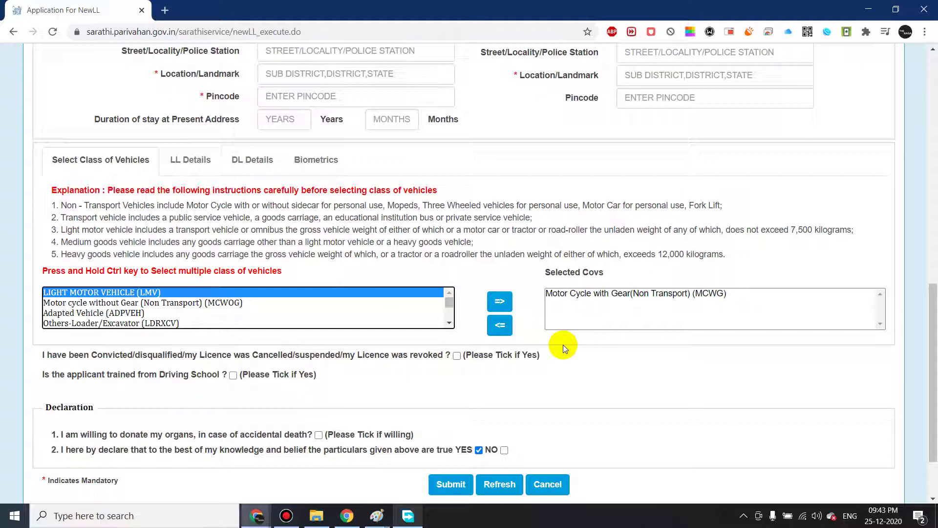
pyautogui.scroll(-2, 579, 365)
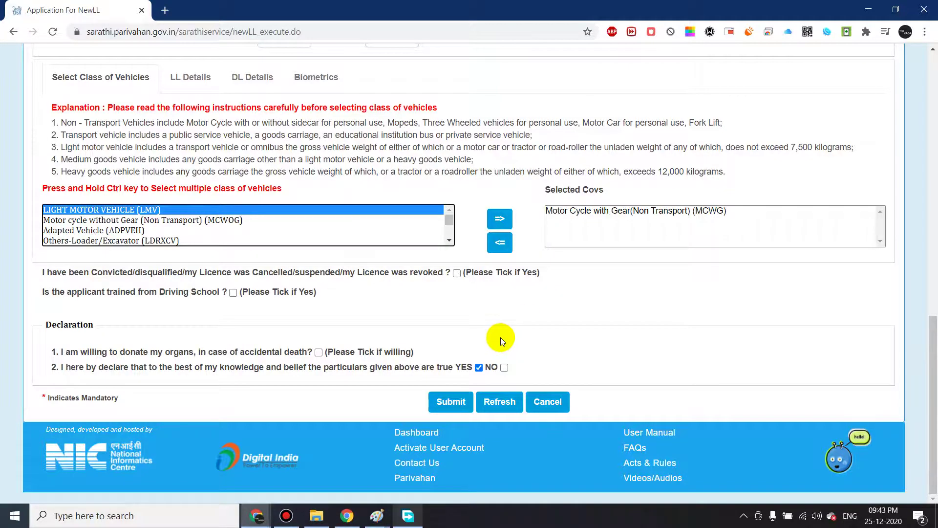
pyautogui.scroll(4, 500, 337)
pyautogui.scroll(9, 501, 337)
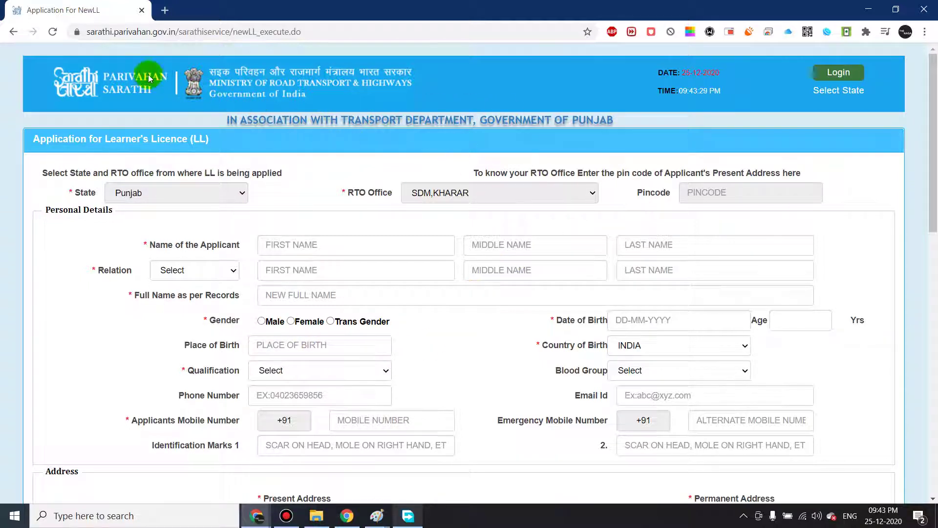
pyautogui.click(13, 32)
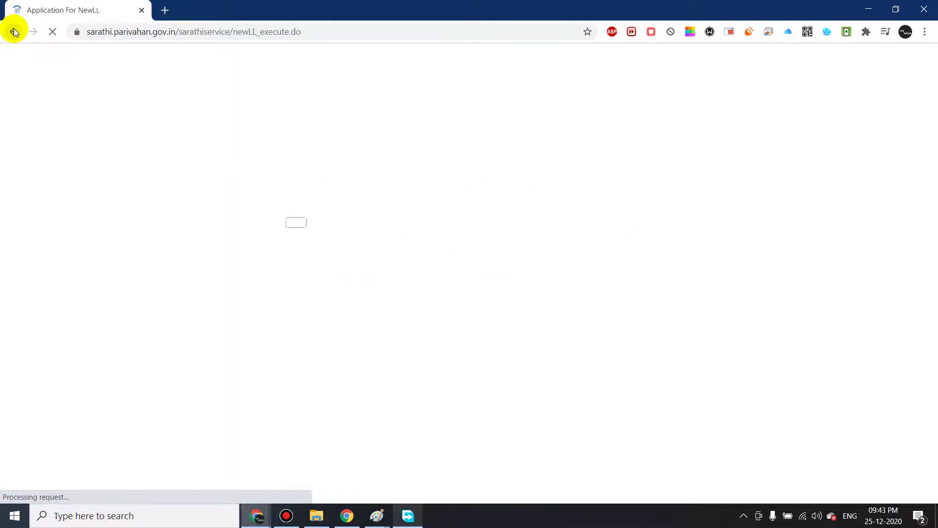
pyautogui.click(15, 32)
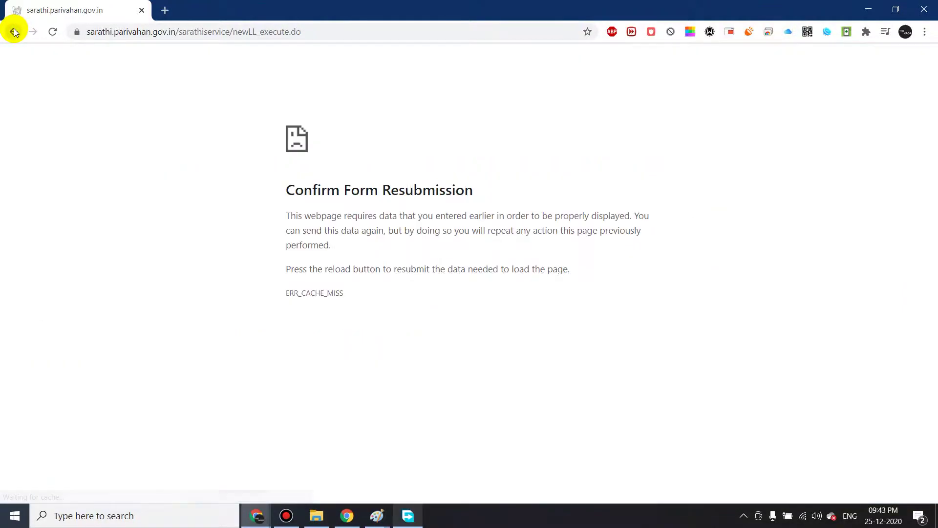
pyautogui.click(14, 32)
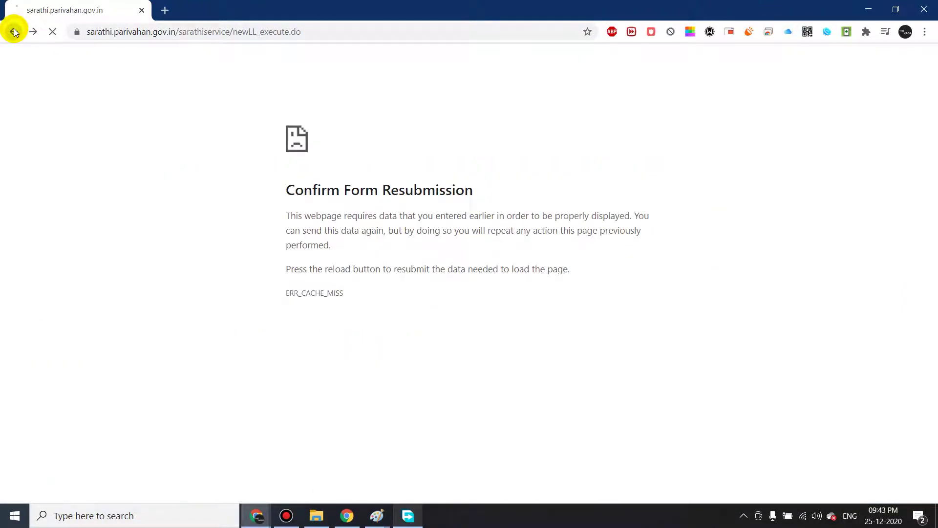
pyautogui.click(13, 32)
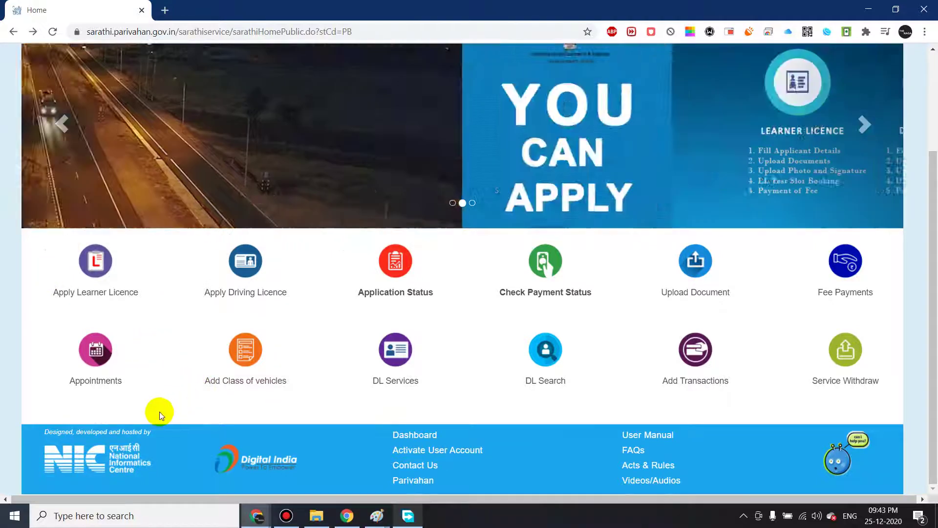
# Step: Start a new driving licence application and continue past the application submission instructions
pyautogui.click(246, 259)
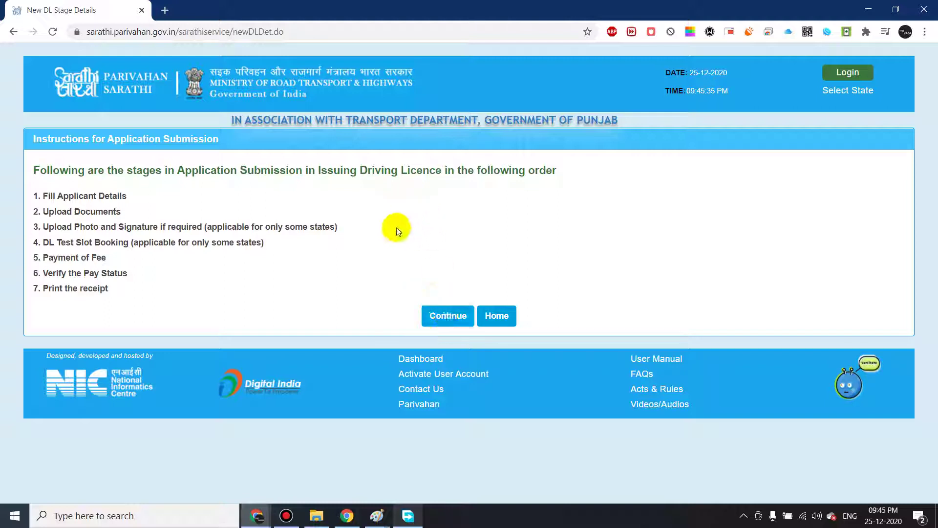
pyautogui.click(433, 308)
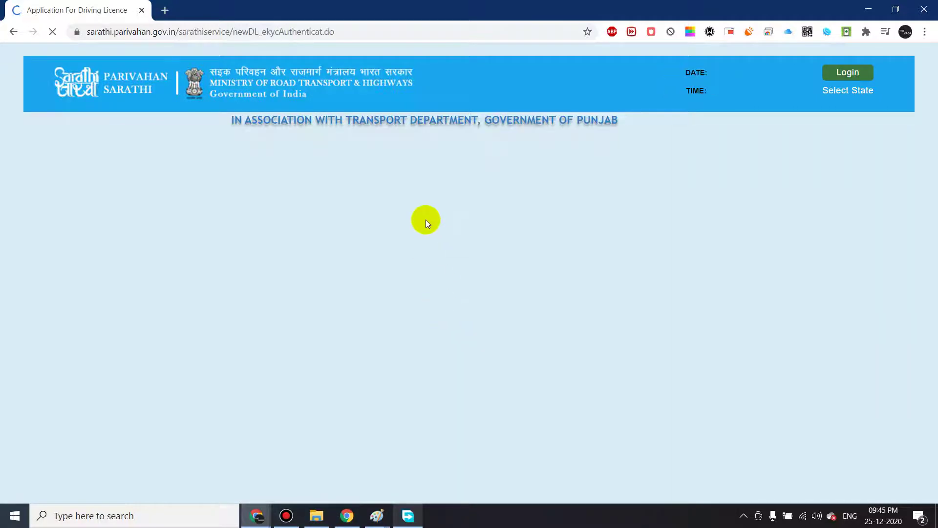